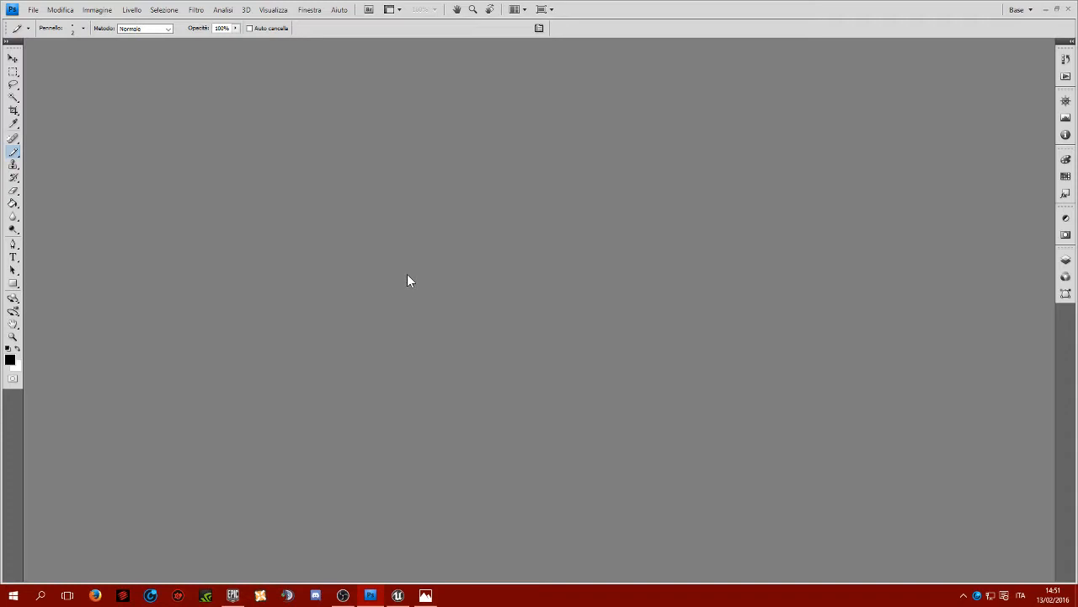
{"action": "left_click", "coordinate": [399, 593]}
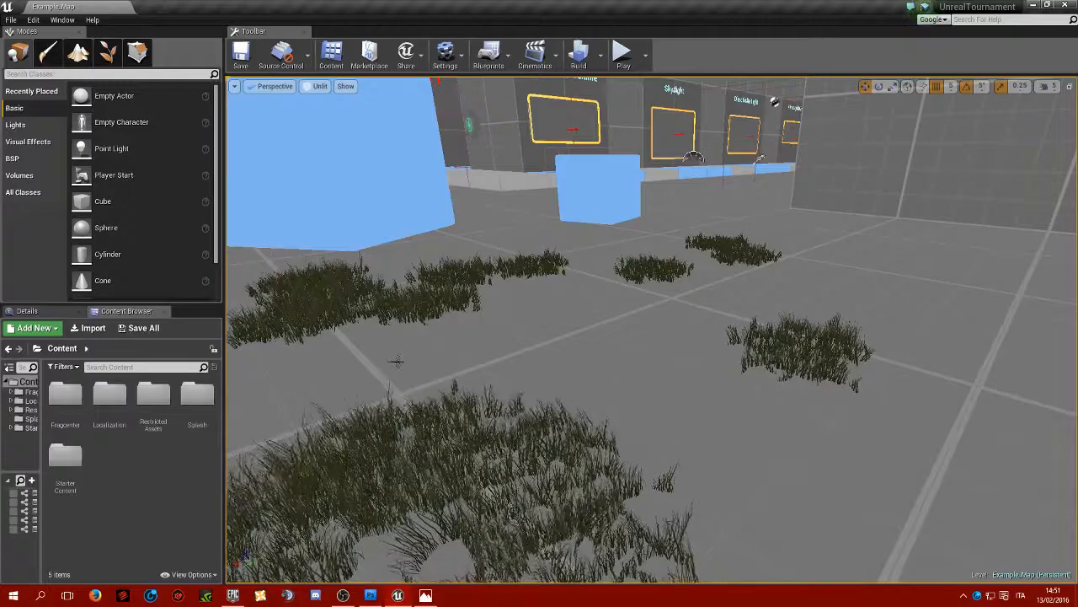
{"action": "left_click", "coordinate": [371, 595]}
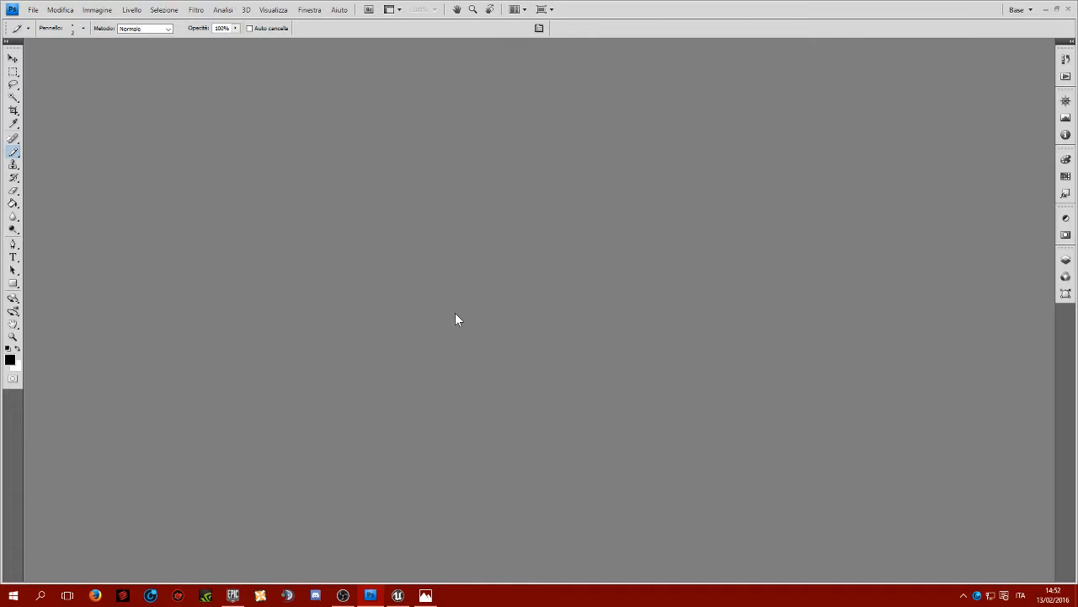
- Create a new 64 × 64 pixel document with transparent (Trasparente) background contents
{"action": "left_click", "coordinate": [33, 10]}
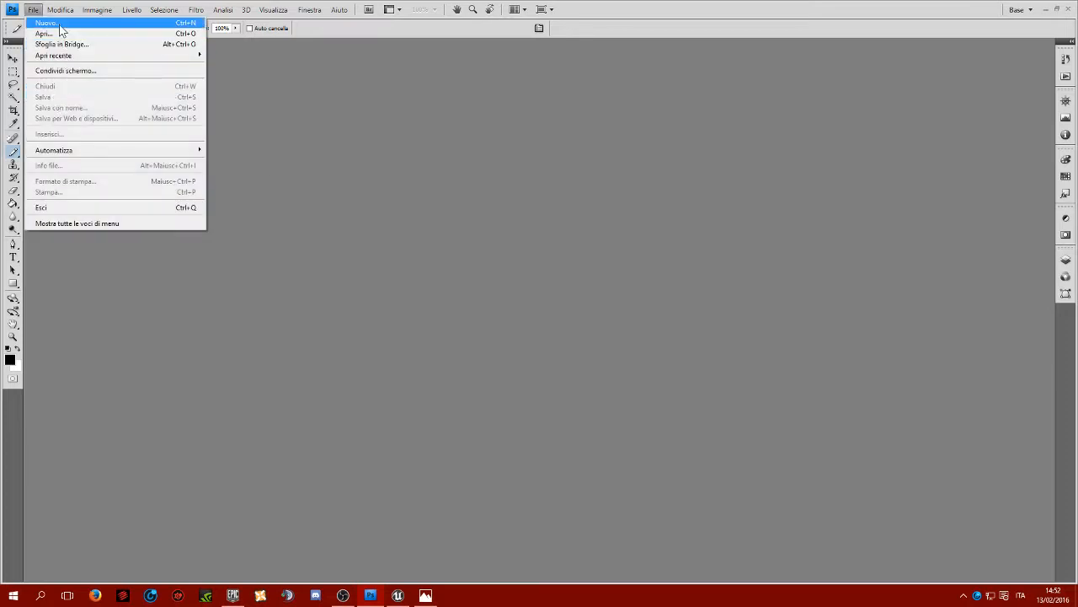
{"action": "left_click", "coordinate": [59, 25]}
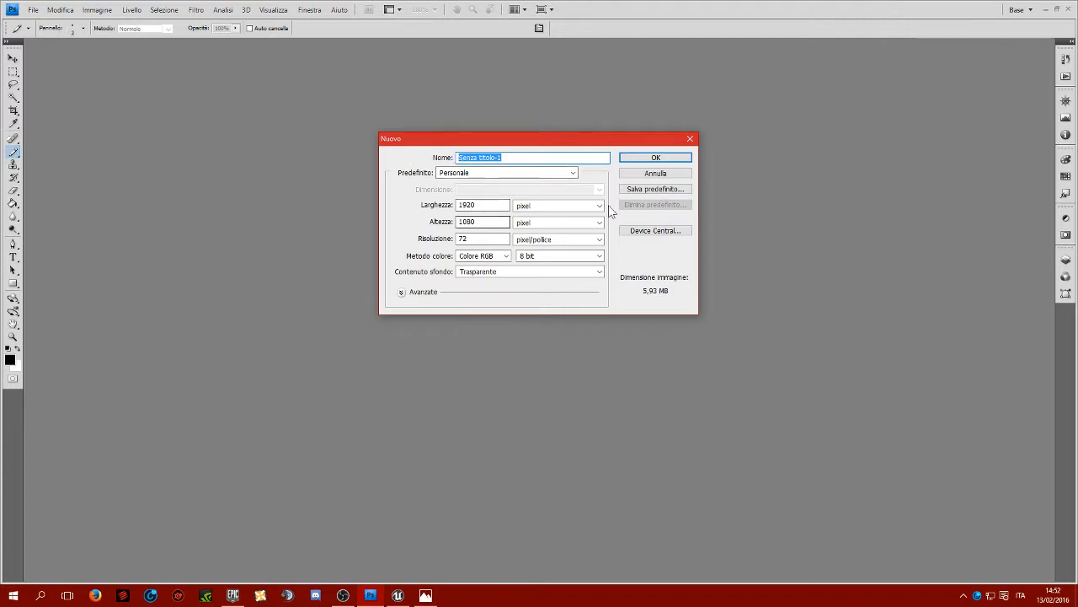
{"action": "double_click", "coordinate": [472, 205]}
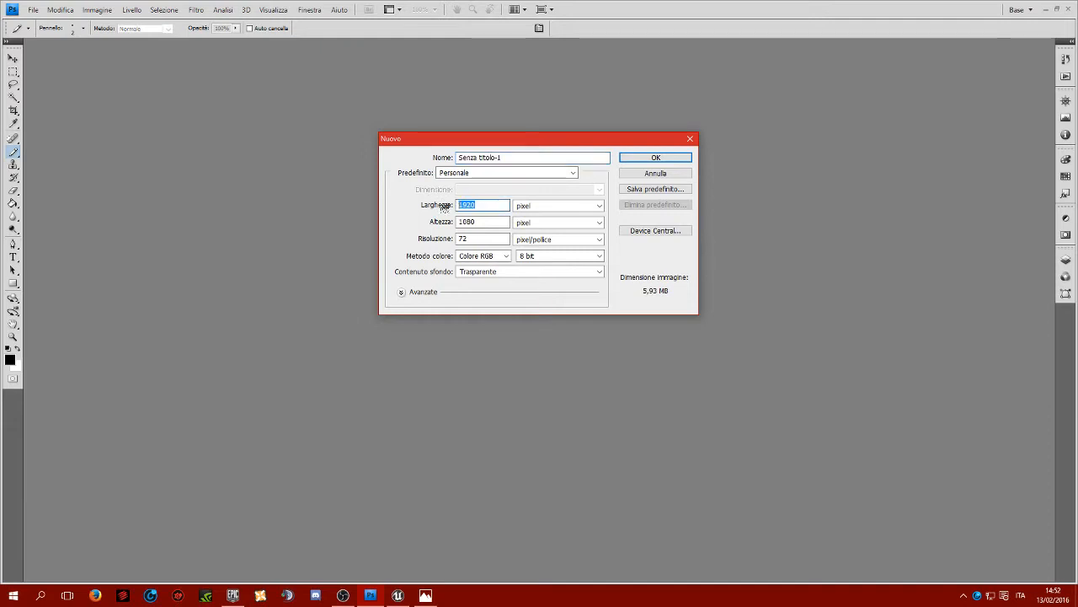
{"action": "type", "text": "64"}
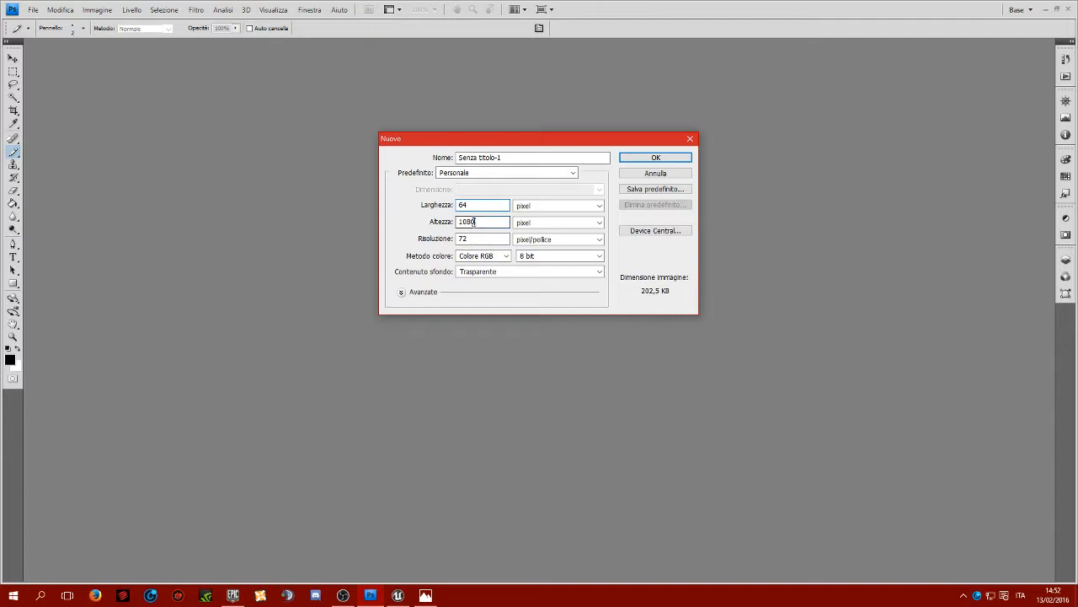
{"action": "double_click", "coordinate": [476, 221]}
{"action": "type", "text": "64"}
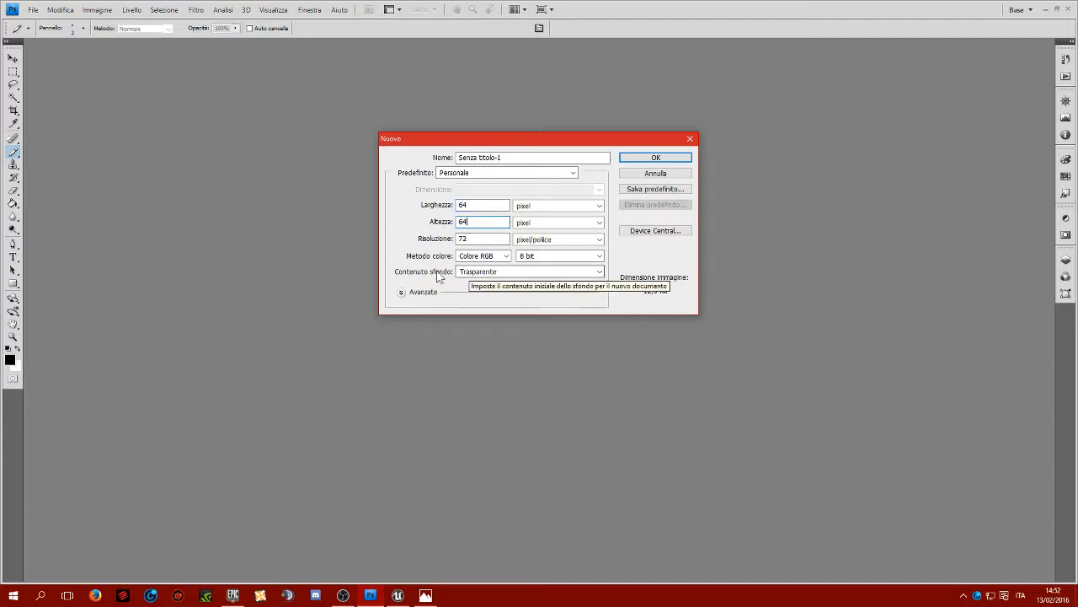
{"action": "left_click", "coordinate": [490, 270]}
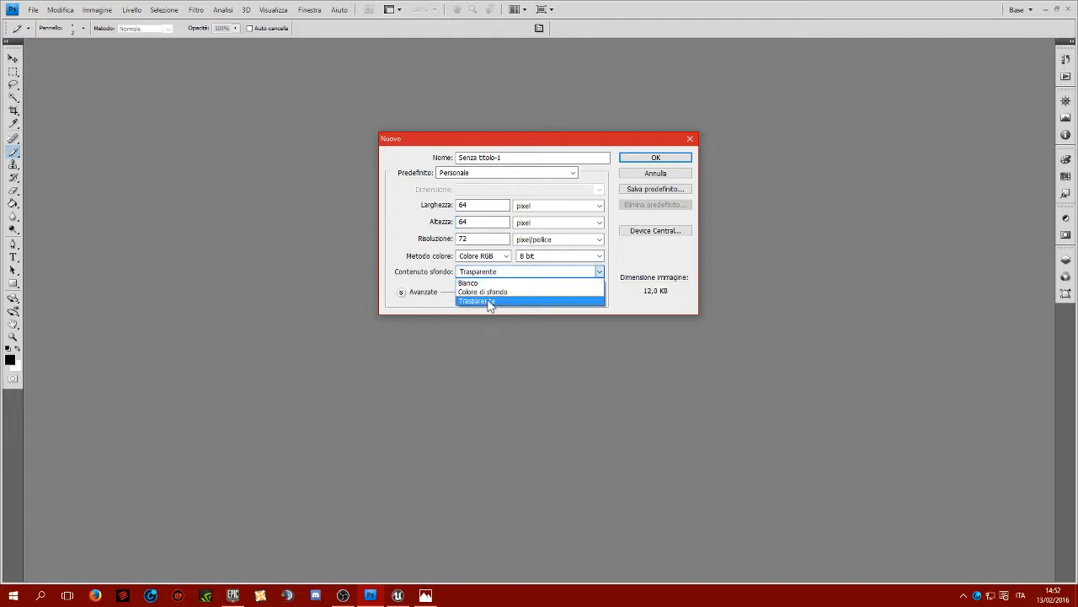
{"action": "left_click", "coordinate": [481, 301]}
{"action": "left_click", "coordinate": [656, 158]}
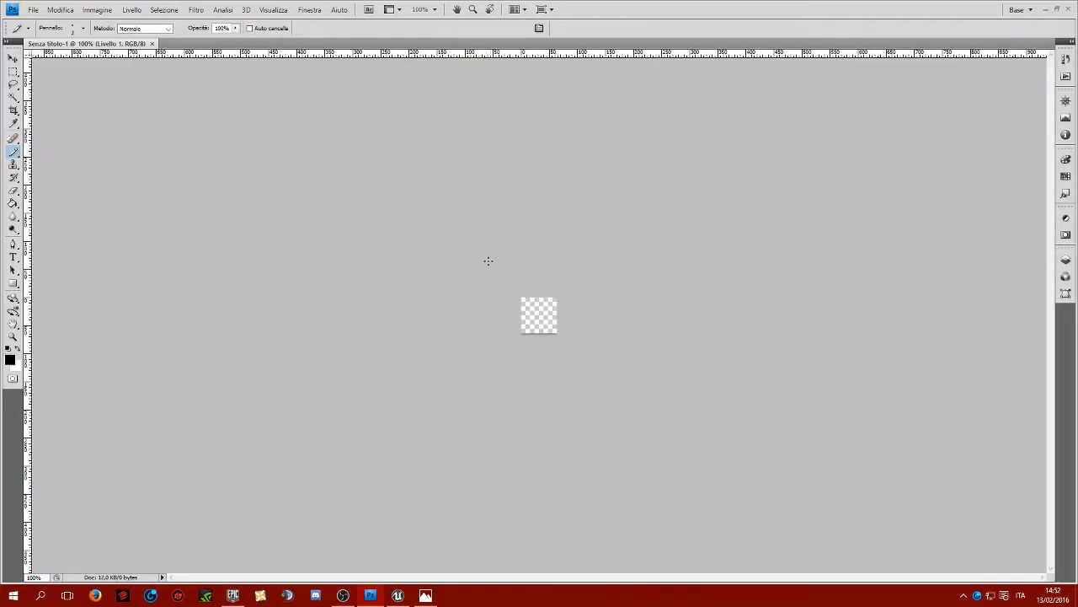
- Fit the canvas to the screen and show the grid (Griglia) over it
{"action": "left_click", "coordinate": [273, 10]}
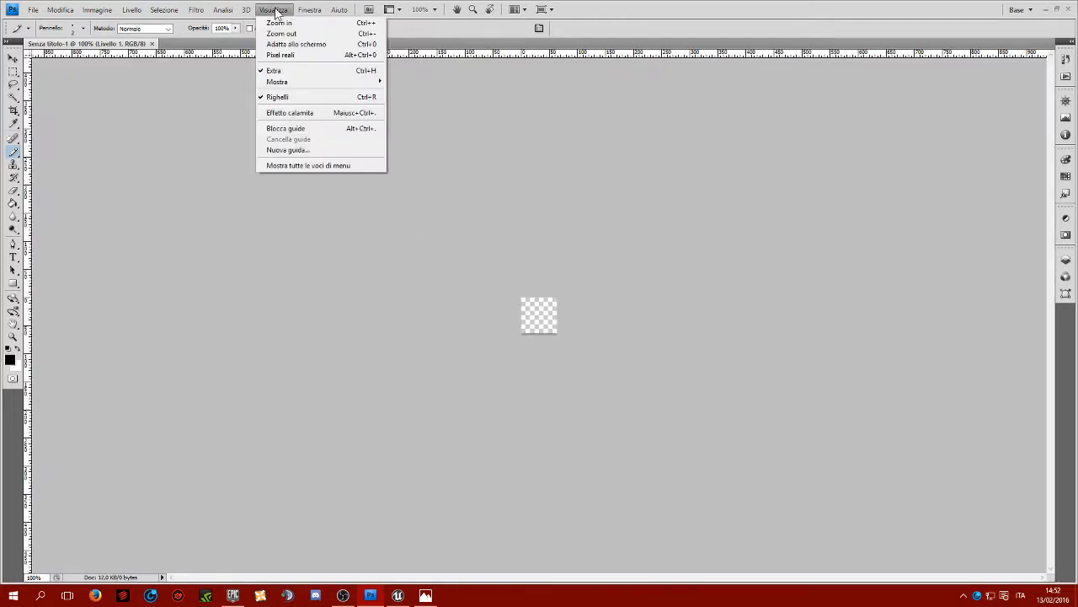
{"action": "left_click", "coordinate": [288, 44]}
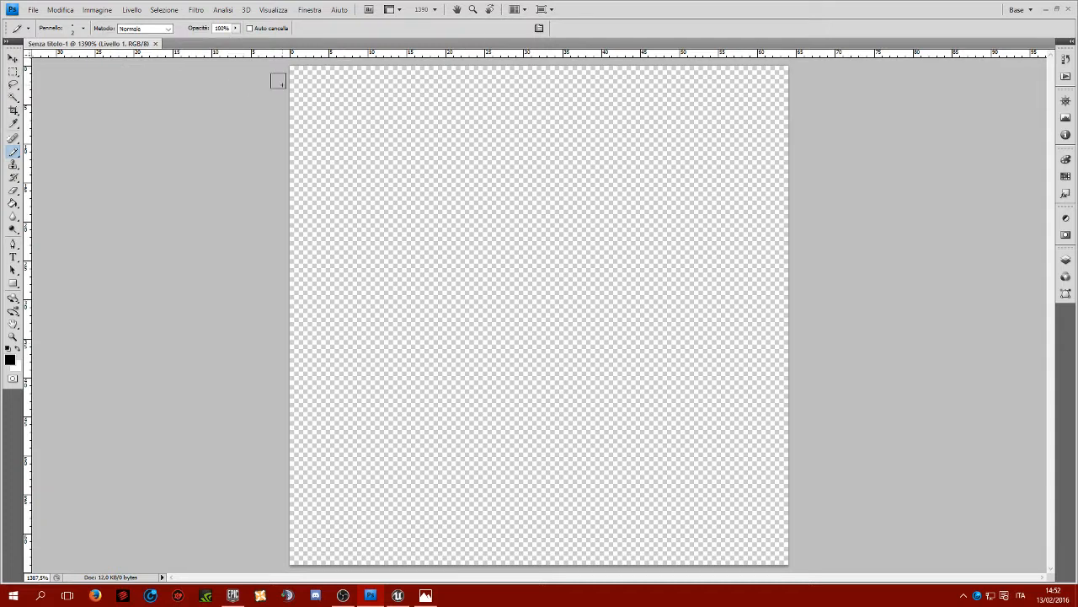
{"action": "left_click", "coordinate": [275, 10]}
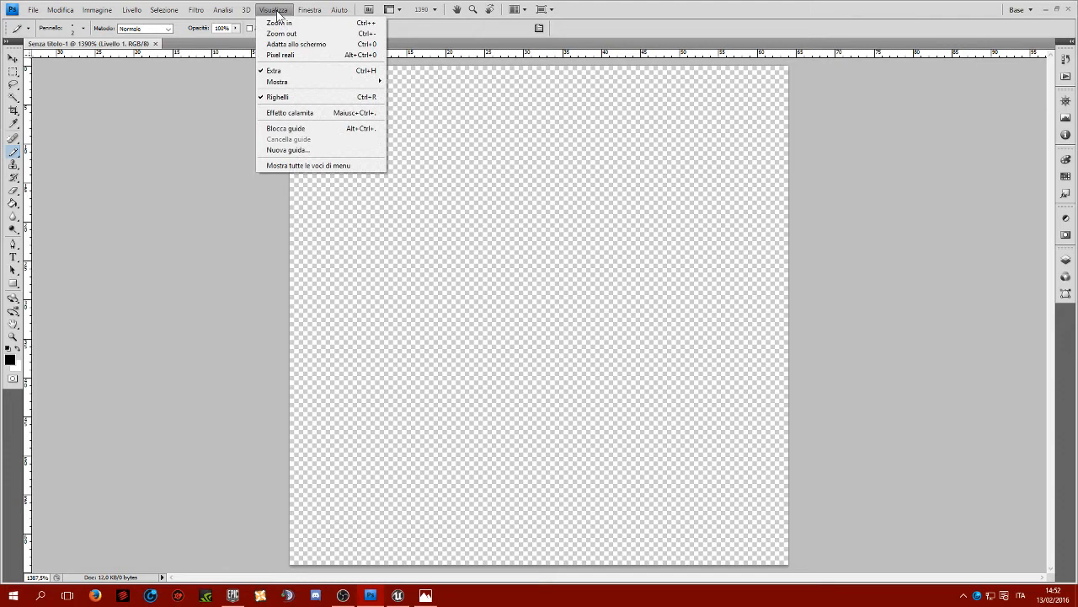
{"action": "mouse_move", "coordinate": [284, 85]}
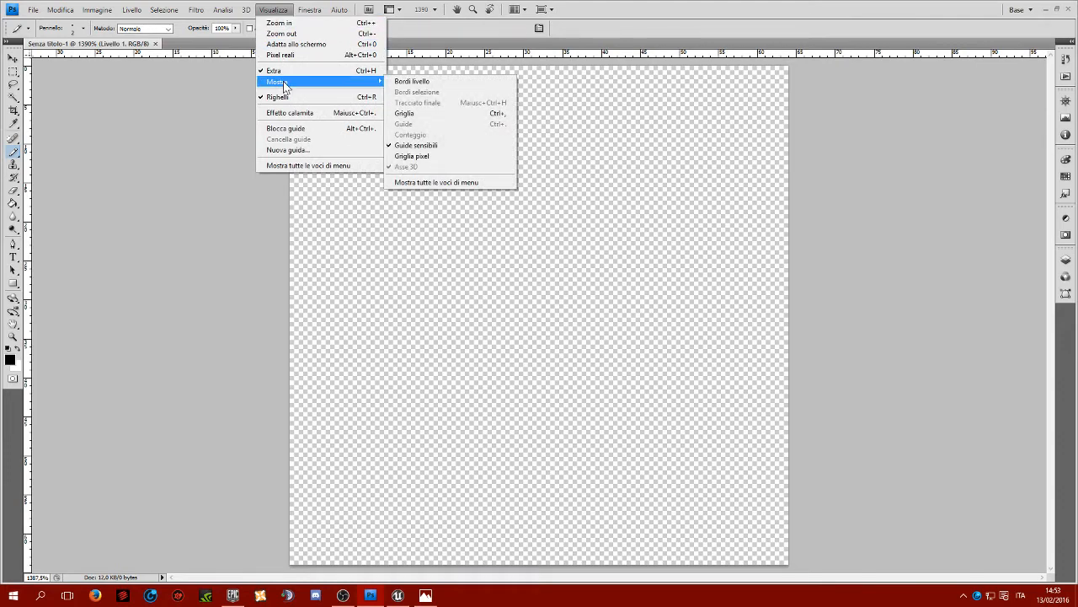
{"action": "left_click", "coordinate": [419, 113]}
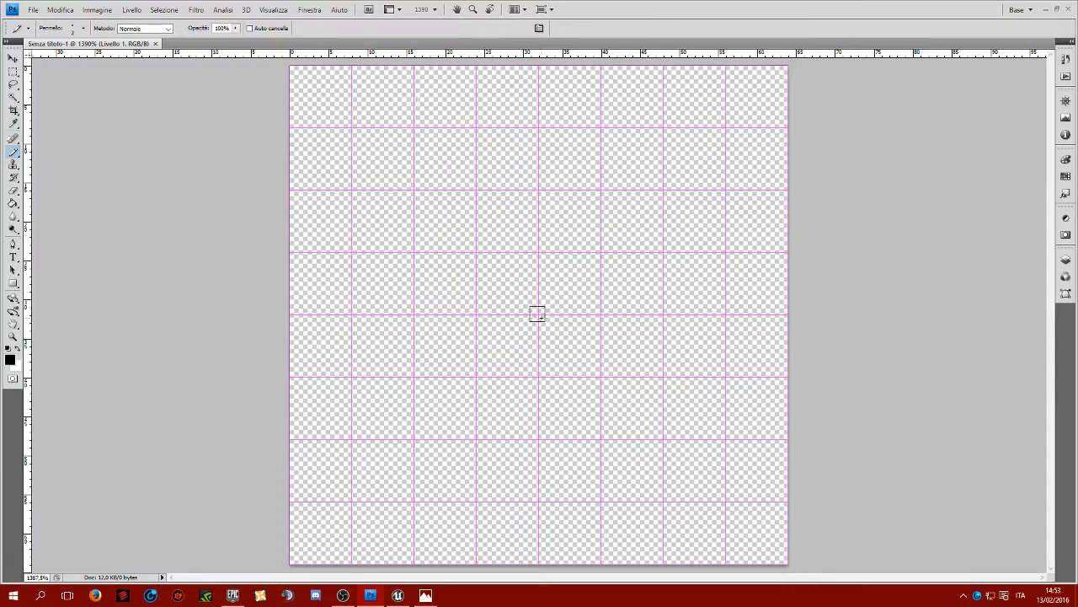
- Set the Pencil's main diameter to 1 px
{"action": "left_click", "coordinate": [83, 27]}
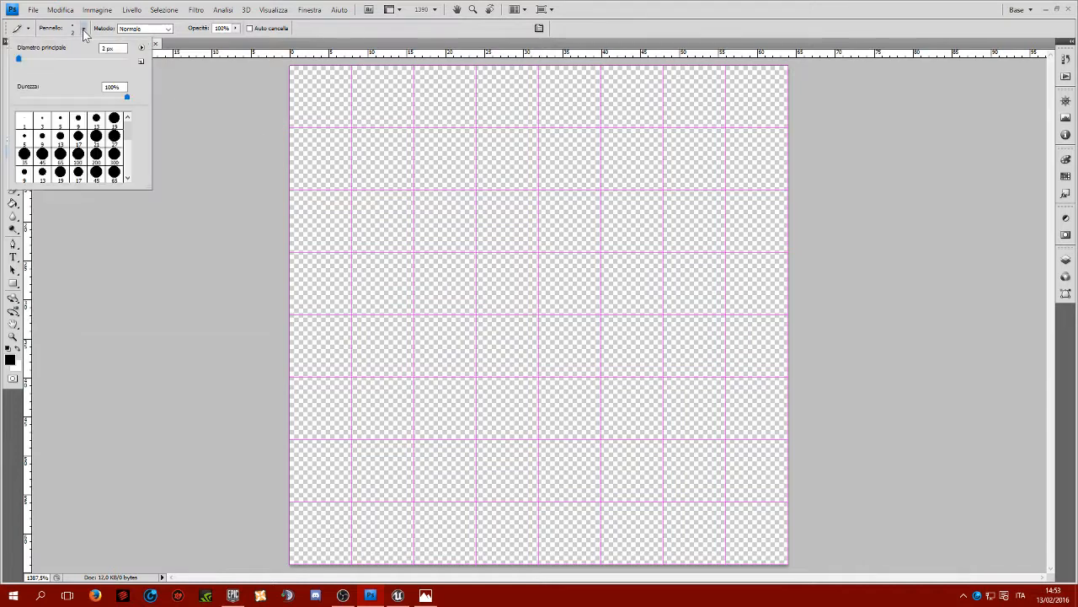
{"action": "left_click_drag", "start_coordinate": [19, 59], "coordinate": [12, 65]}
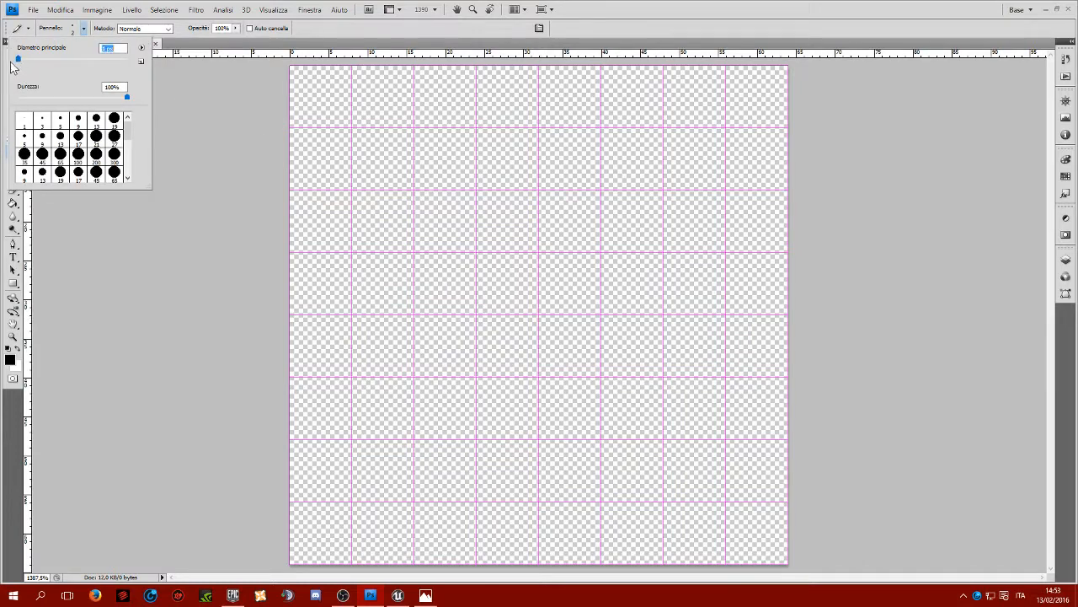
{"action": "left_click", "coordinate": [144, 271]}
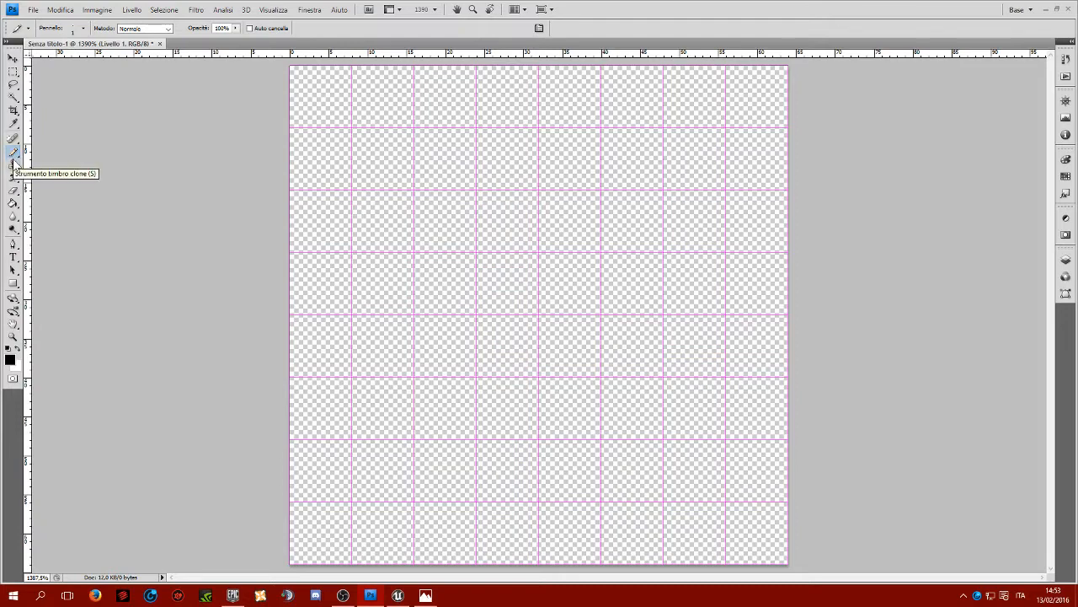
- Try single black pixels across the upper part of the canvas and undo them
{"action": "left_click", "coordinate": [449, 171]}
{"action": "left_click", "coordinate": [512, 170]}
{"action": "left_click", "coordinate": [589, 170]}
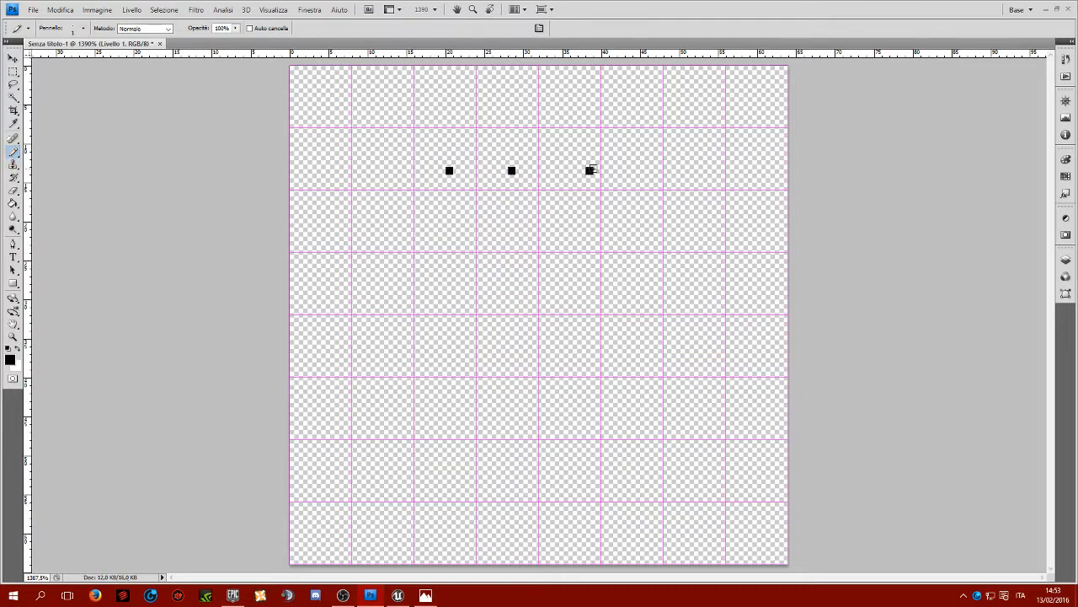
{"action": "left_click", "coordinate": [691, 163]}
{"action": "key", "text": "ctrl+alt+z"}
{"action": "key", "text": "ctrl+alt+z"}
{"action": "key", "text": "ctrl+alt+z"}
- Draw a two-pixel-thick black cross at the grid's centre and remove it with the Eraser
{"action": "left_click", "coordinate": [541, 315]}
{"action": "left_click", "coordinate": [534, 315]}
{"action": "left_click_drag", "start_coordinate": [553, 312], "coordinate": [583, 318]}
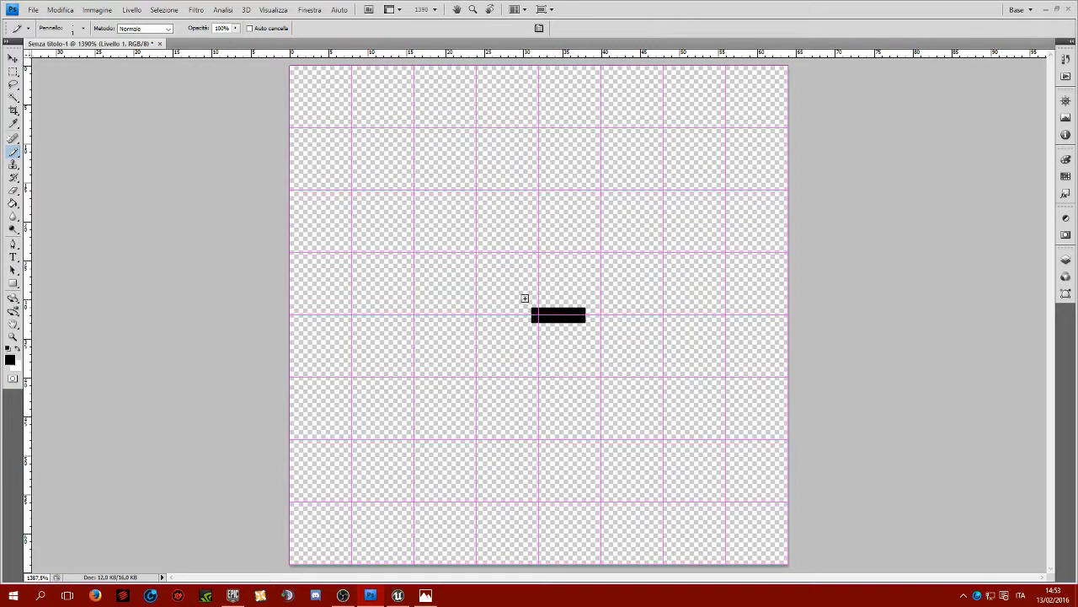
{"action": "mouse_move", "coordinate": [534, 287]}
{"action": "left_mouse_down"}
{"action": "mouse_move", "coordinate": [542, 308]}
{"action": "mouse_move", "coordinate": [526, 310]}
{"action": "mouse_move", "coordinate": [542, 345]}
{"action": "left_mouse_up"}
{"action": "left_click", "coordinate": [12, 190]}
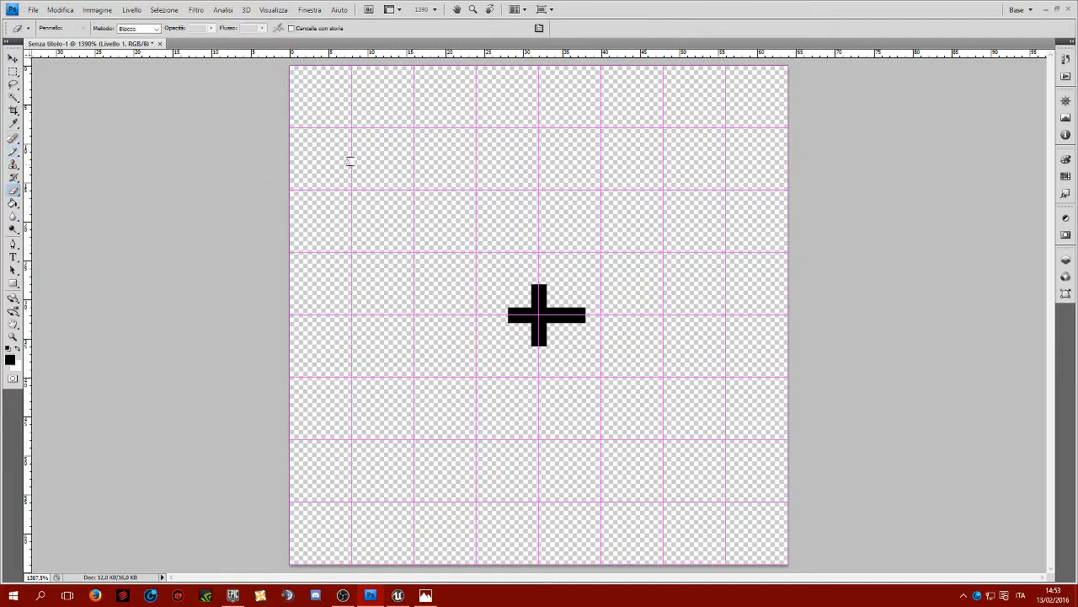
{"action": "mouse_move", "coordinate": [551, 293]}
{"action": "left_mouse_down"}
{"action": "mouse_move", "coordinate": [505, 299]}
{"action": "mouse_move", "coordinate": [550, 301]}
{"action": "mouse_move", "coordinate": [503, 317]}
{"action": "mouse_move", "coordinate": [610, 312]}
{"action": "mouse_move", "coordinate": [561, 338]}
{"action": "left_mouse_up"}
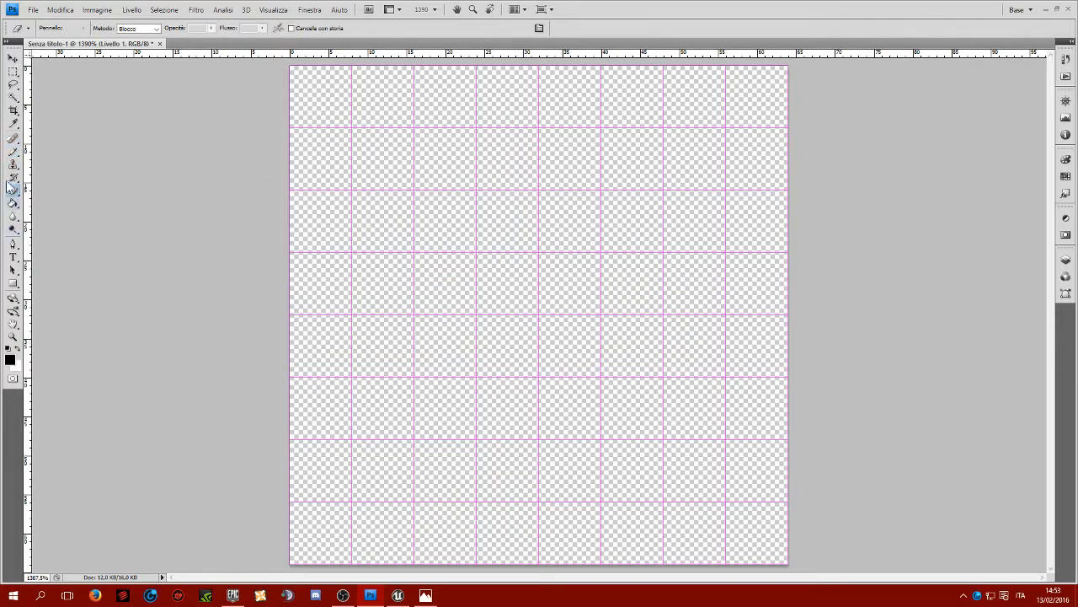
- Try redrawing the centre cross in black with the Pencil and undo the strokes
{"action": "left_click", "coordinate": [13, 152]}
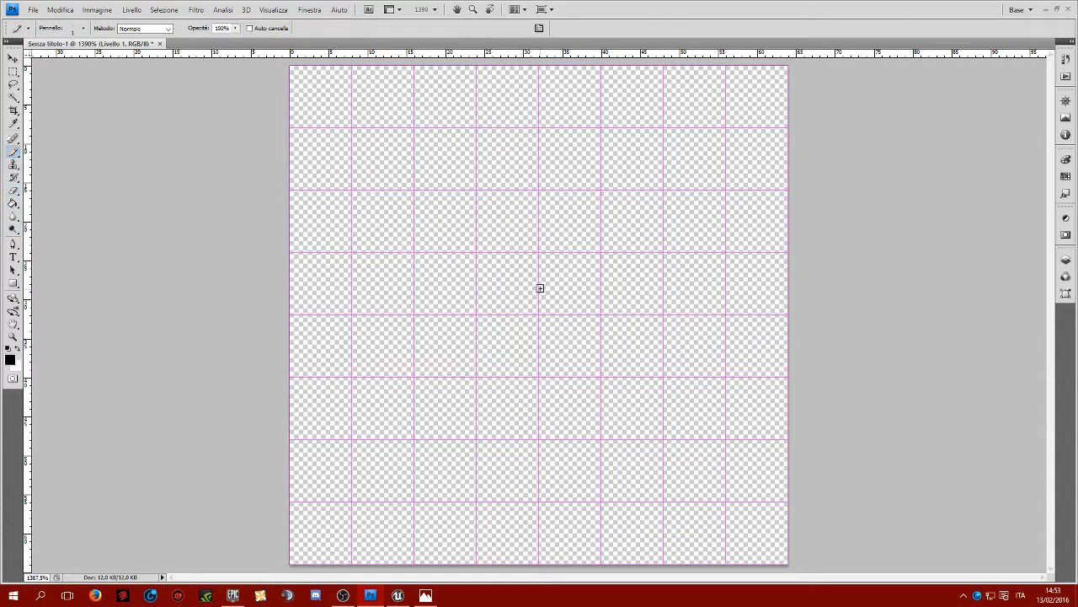
{"action": "mouse_move", "coordinate": [540, 288]}
{"action": "left_mouse_down"}
{"action": "mouse_move", "coordinate": [541, 338]}
{"action": "mouse_move", "coordinate": [512, 319]}
{"action": "mouse_move", "coordinate": [585, 318]}
{"action": "left_mouse_up"}
{"action": "key", "text": "ctrl+alt+z"}
{"action": "key", "text": "ctrl+alt+z"}
- Draw a white cross about 10 px wide and 2 px thick at the canvas centre, with three-pixel black accents in its four inner corners
{"action": "left_click", "coordinate": [16, 349]}
{"action": "left_click_drag", "start_coordinate": [551, 320], "coordinate": [569, 318]}
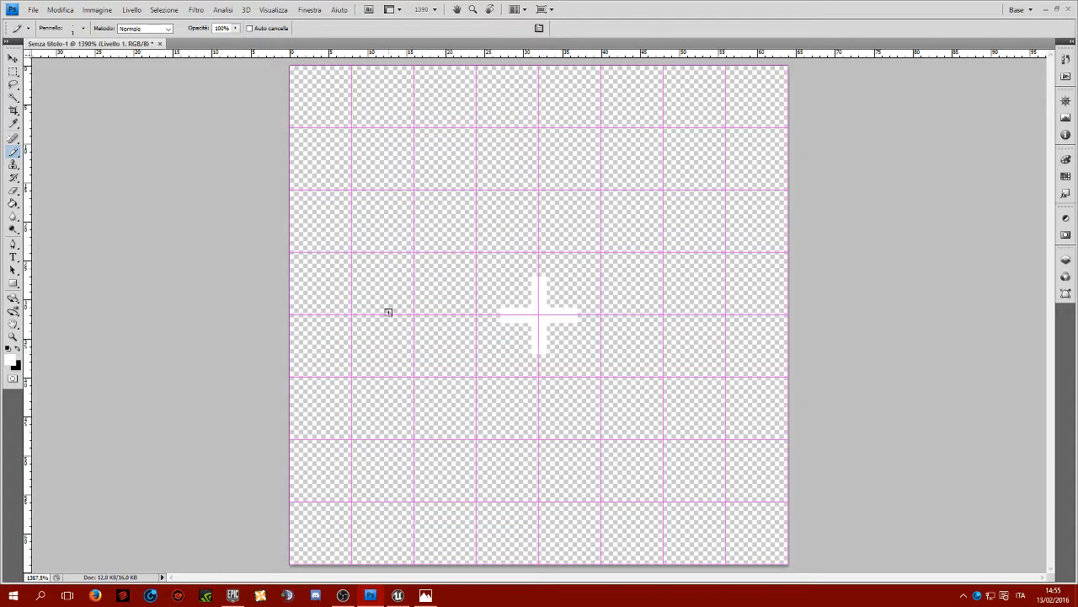
{"action": "left_click", "coordinate": [16, 349]}
{"action": "left_click", "coordinate": [520, 303]}
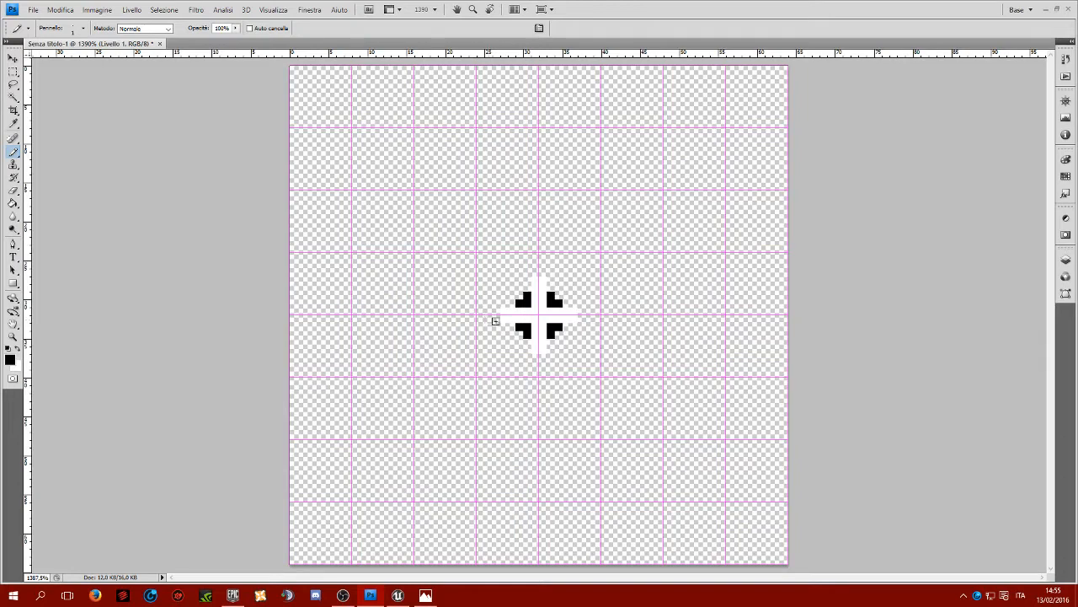
- Start saving the image and create and open a new folder CustomCross inside Custom Crosshairs as its location
{"action": "left_click", "coordinate": [33, 9]}
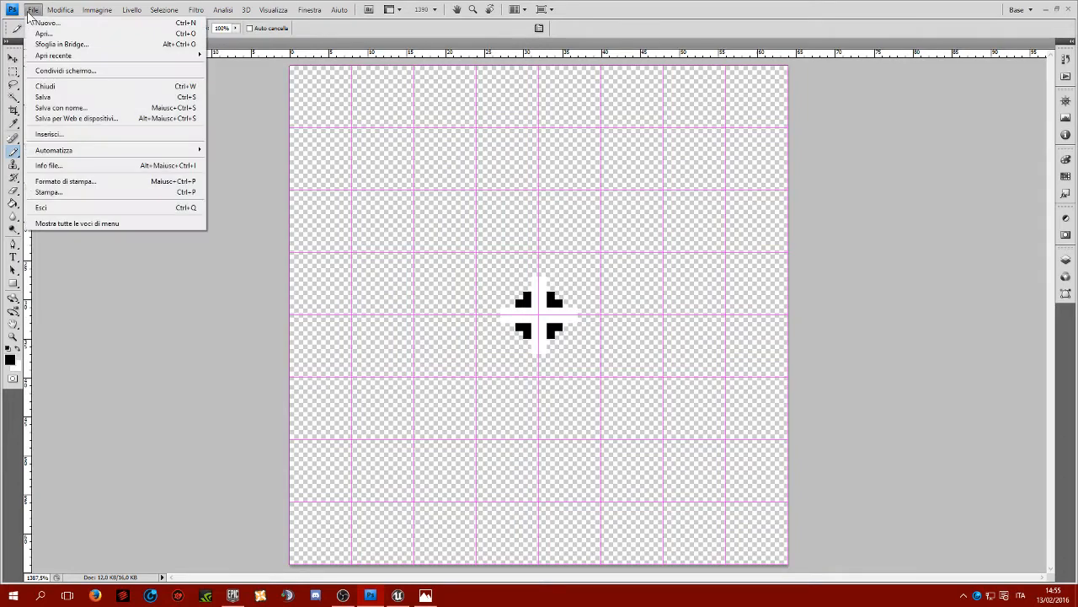
{"action": "left_click", "coordinate": [47, 97]}
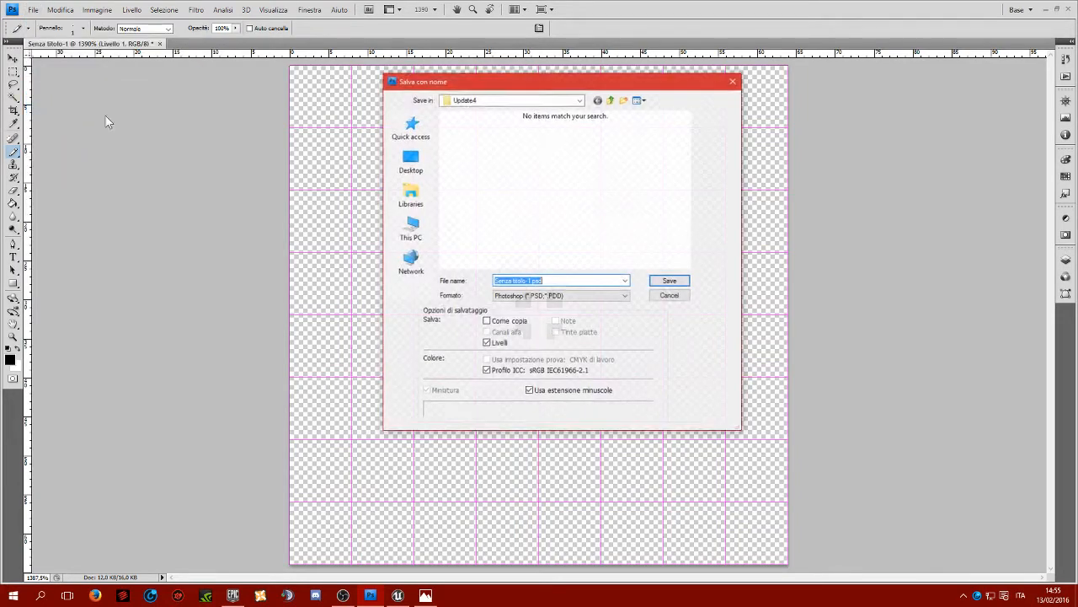
{"action": "left_click", "coordinate": [614, 100]}
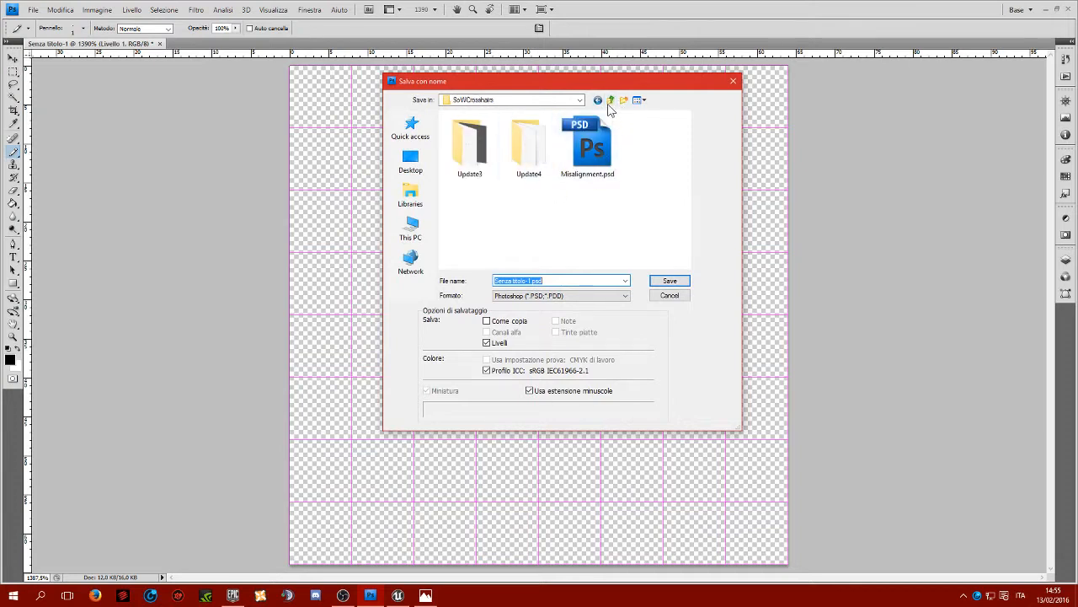
{"action": "left_click", "coordinate": [611, 101]}
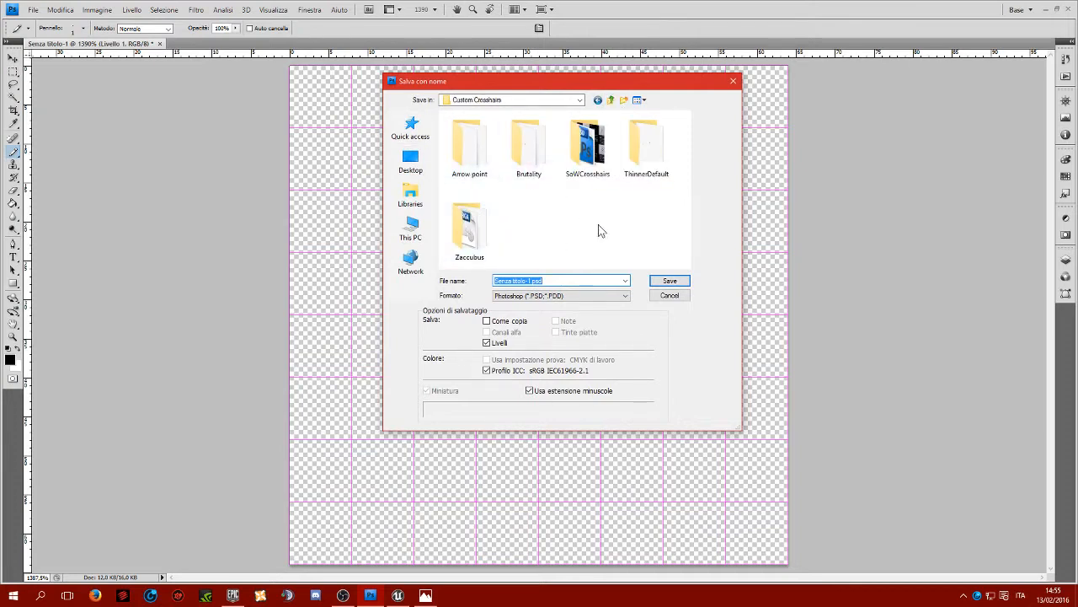
{"action": "left_click", "coordinate": [625, 100]}
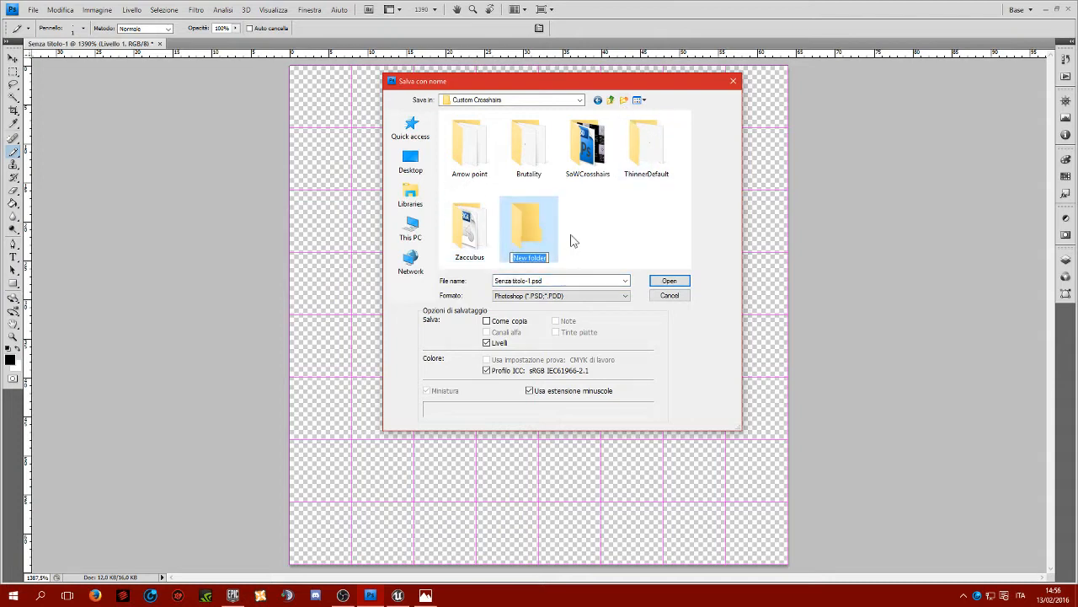
{"action": "type", "text": "CustomCross"}
{"action": "key", "text": "Return"}
{"action": "key", "text": "Return"}
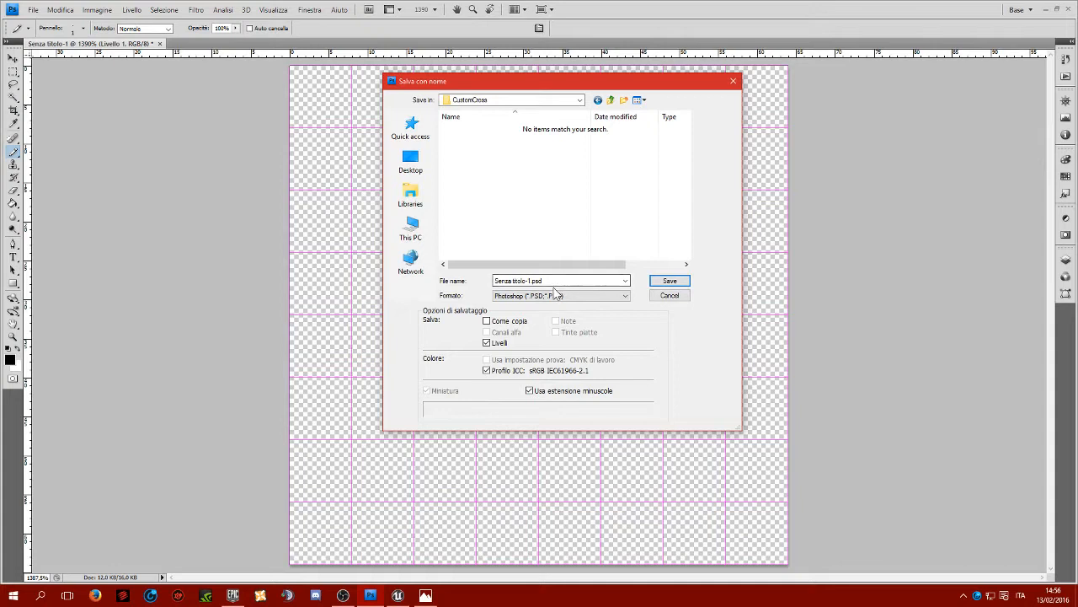
- Save the image as Crosshair_CustomCross in PNG format without interlacing
{"action": "left_click_drag", "start_coordinate": [557, 281], "coordinate": [450, 284]}
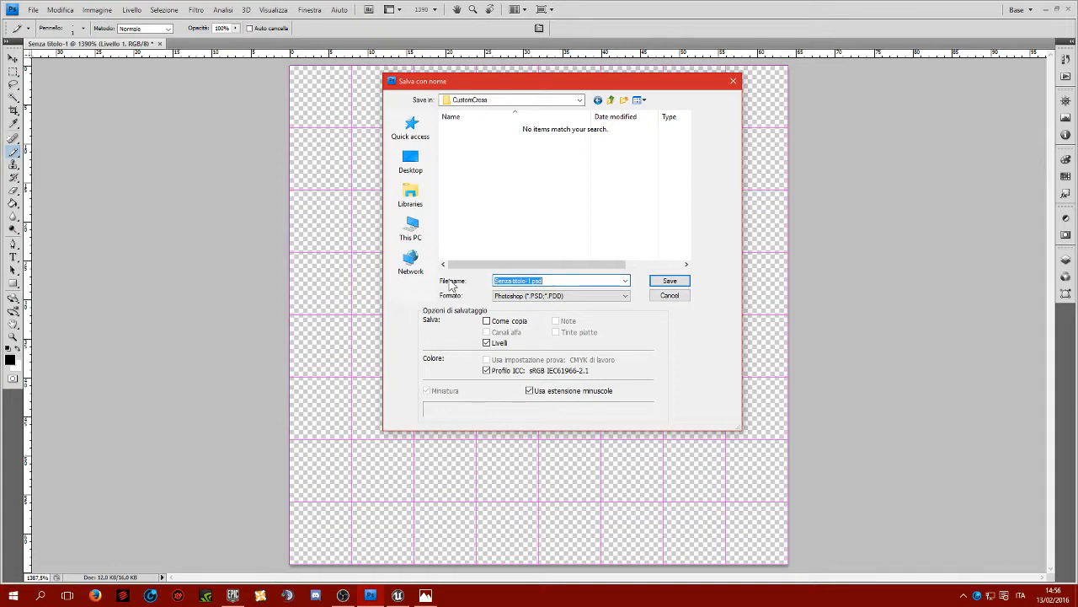
{"action": "type", "text": "Crosshair_CustomCross"}
{"action": "left_click", "coordinate": [528, 296]}
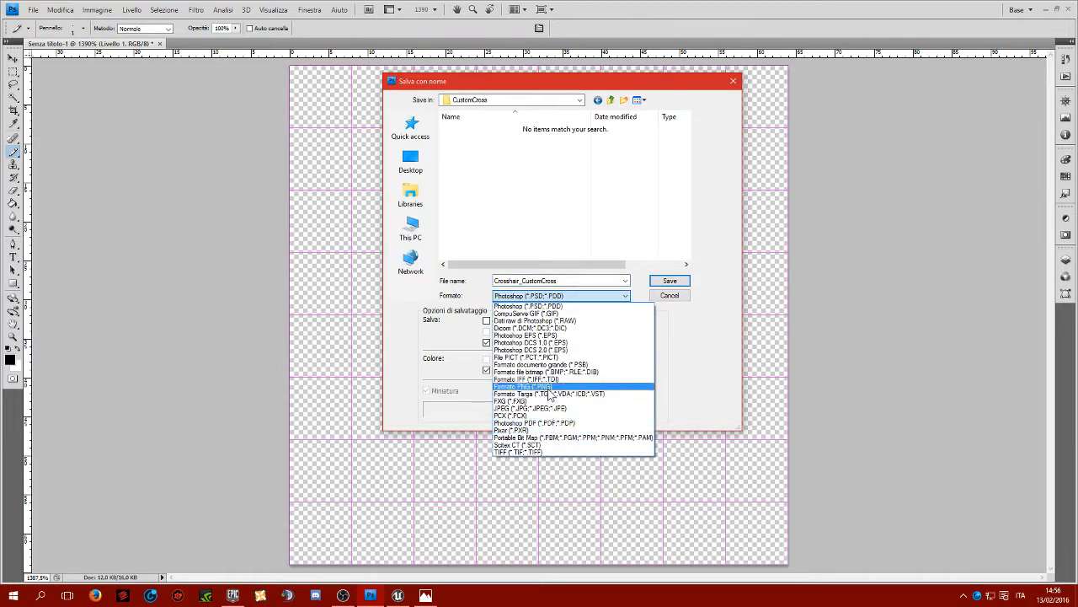
{"action": "left_click", "coordinate": [550, 388]}
{"action": "left_click", "coordinate": [674, 281]}
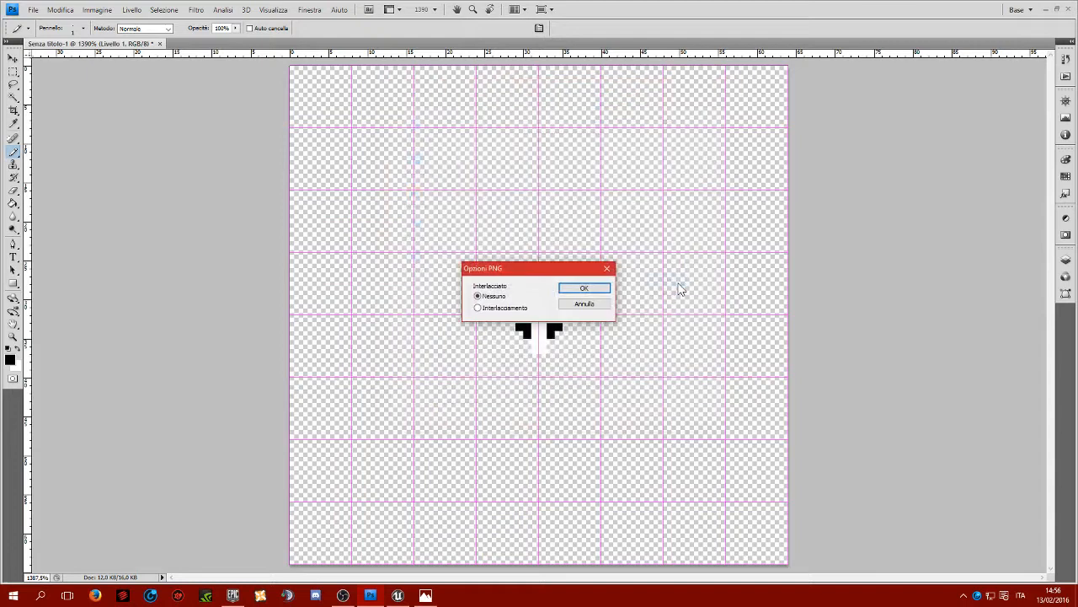
{"action": "key", "text": "Return"}
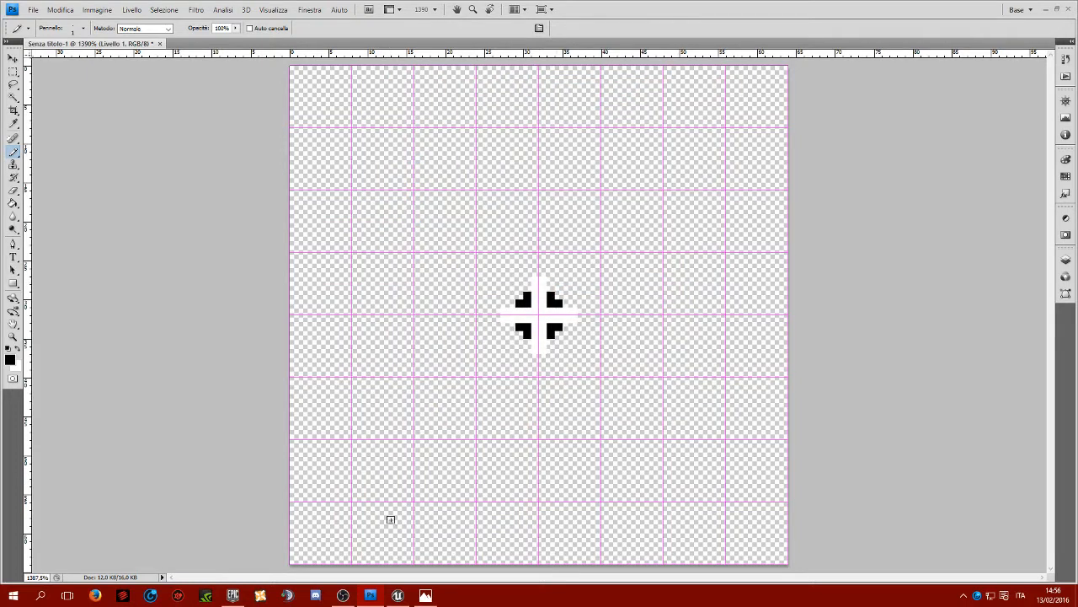
- Switch to the Unreal Tournament editor and open the RestrictedAssets > UI > Crosshairs content folder
{"action": "left_click", "coordinate": [397, 594]}
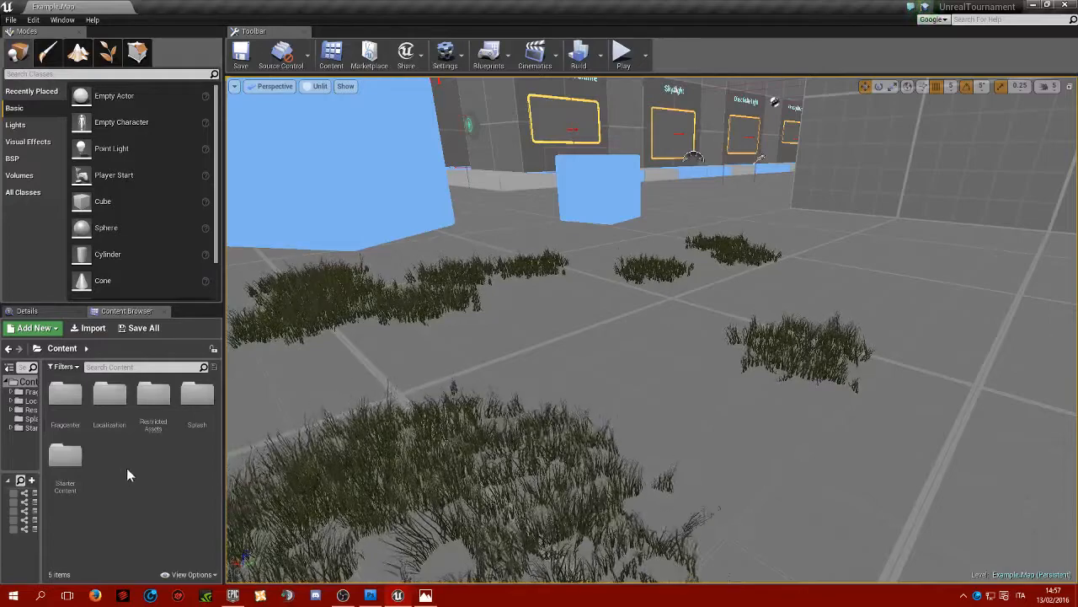
{"action": "double_click", "coordinate": [150, 405]}
{"action": "scroll", "coordinate": [176, 506], "scroll_direction": "down", "scroll_amount": 3}
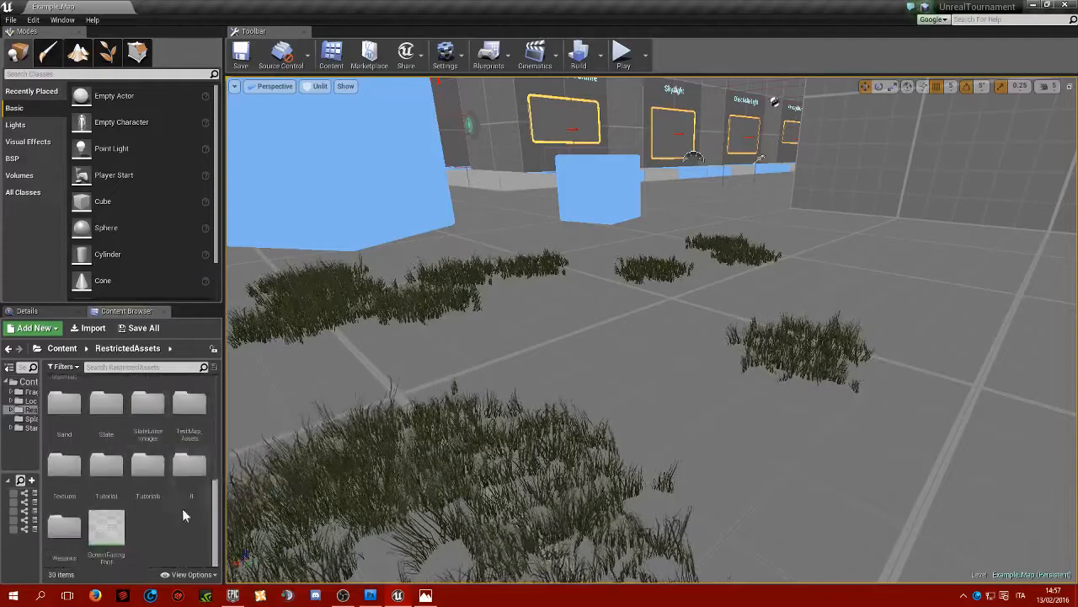
{"action": "double_click", "coordinate": [187, 463]}
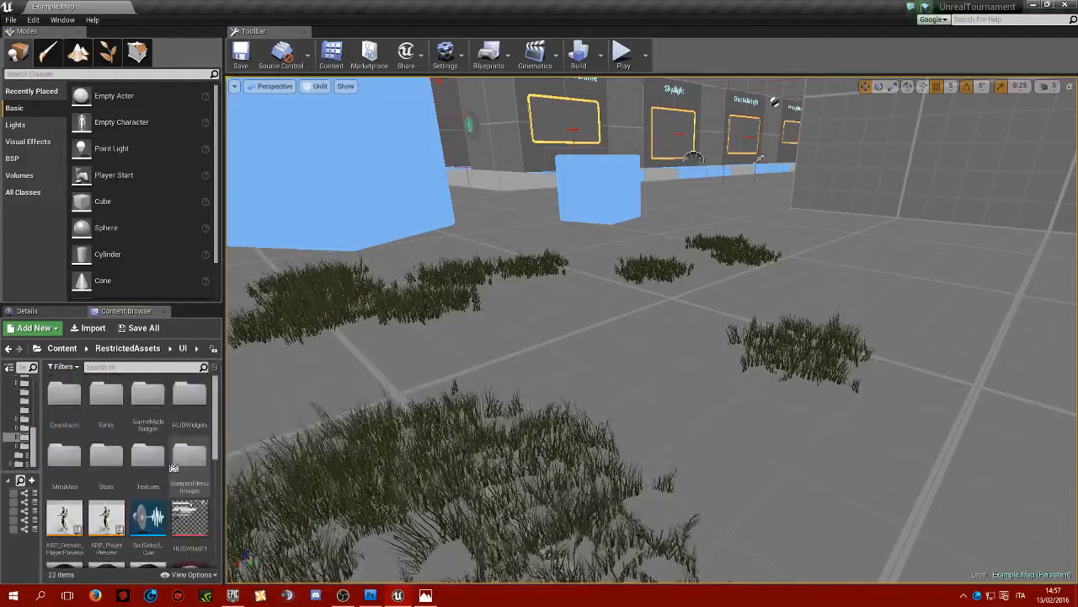
{"action": "double_click", "coordinate": [63, 400]}
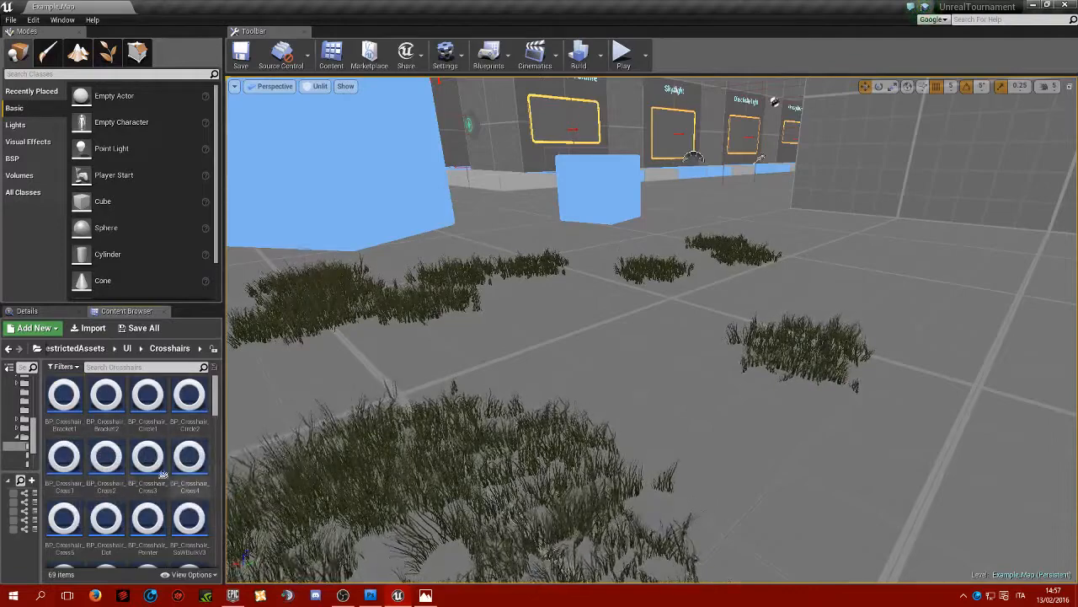
- Import Crosshair_CustomCross.png from Custom Crosshairs/CustomCross into the Crosshairs content folder
{"action": "left_click_drag", "start_coordinate": [215, 404], "coordinate": [214, 509]}
{"action": "scroll", "coordinate": [174, 466], "scroll_direction": "down", "scroll_amount": 2}
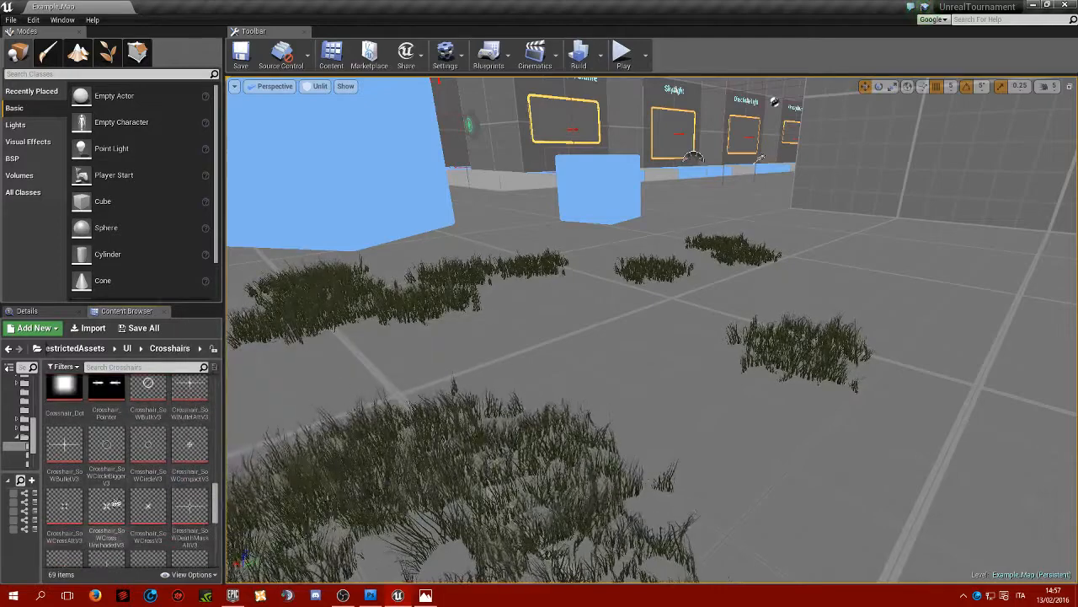
{"action": "scroll", "coordinate": [170, 498], "scroll_direction": "down", "scroll_amount": 2}
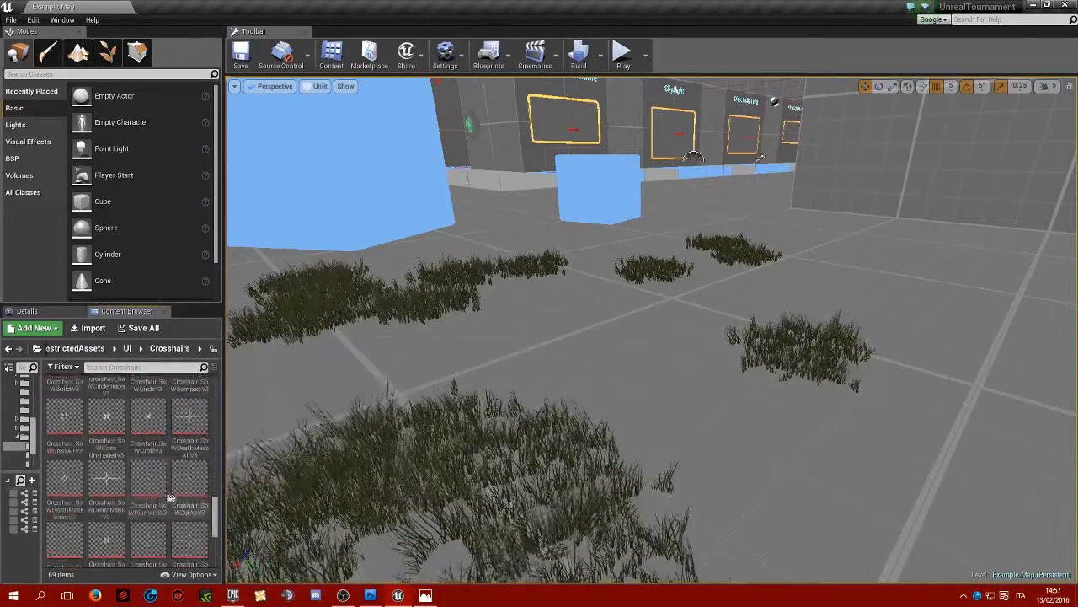
{"action": "scroll", "coordinate": [170, 498], "scroll_direction": "up", "scroll_amount": 5}
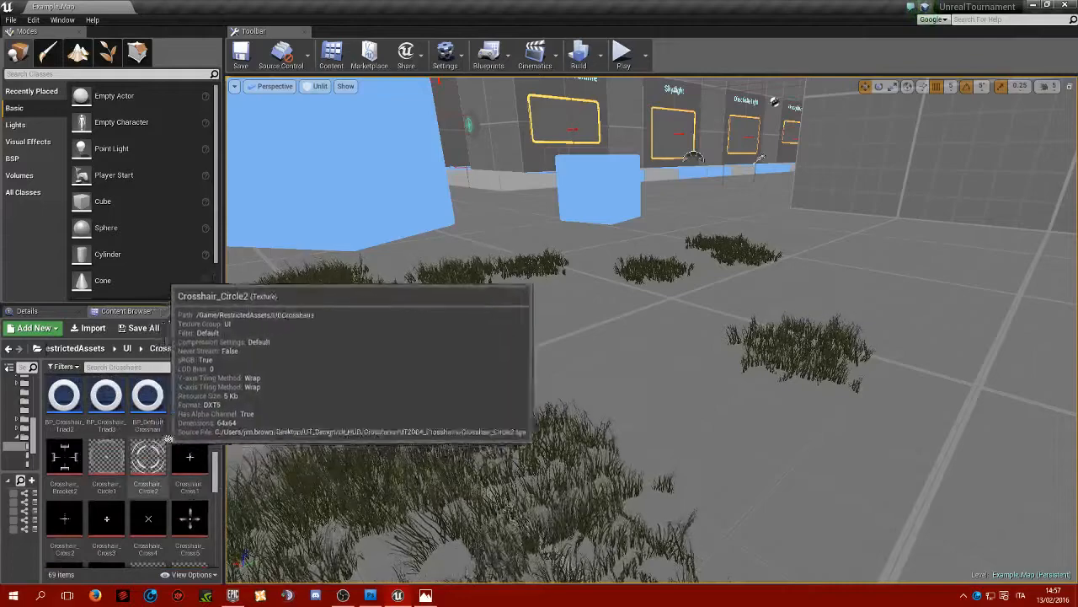
{"action": "left_click", "coordinate": [93, 328]}
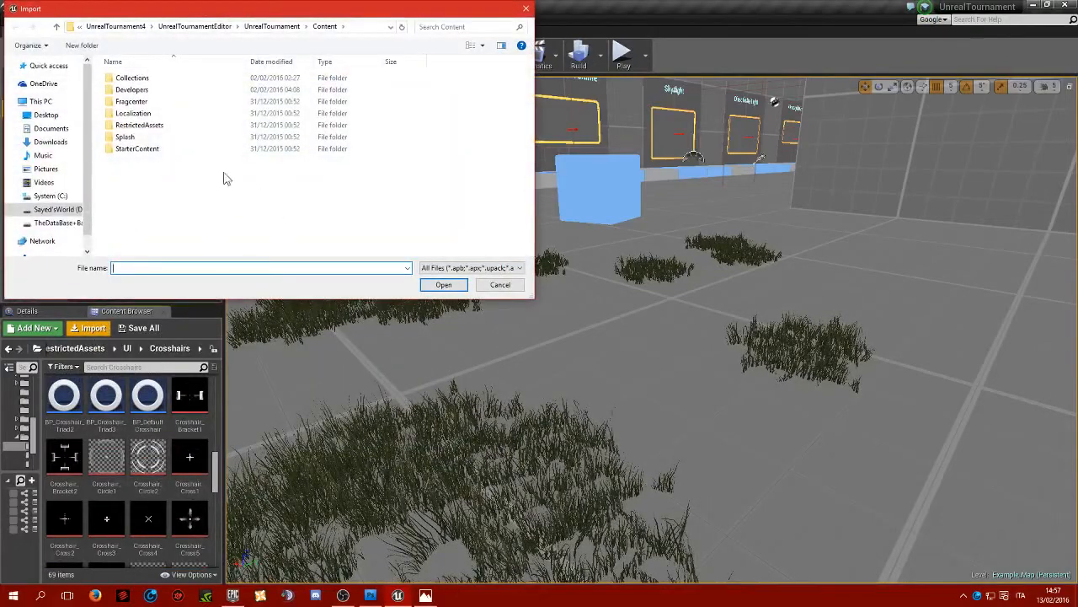
{"action": "left_click", "coordinate": [124, 27]}
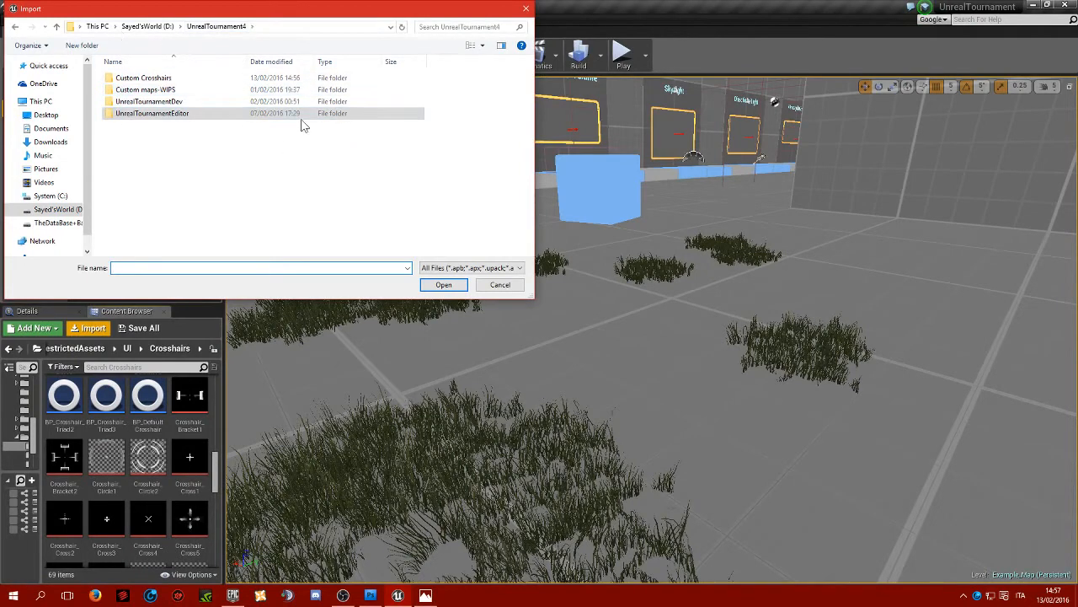
{"action": "double_click", "coordinate": [173, 78]}
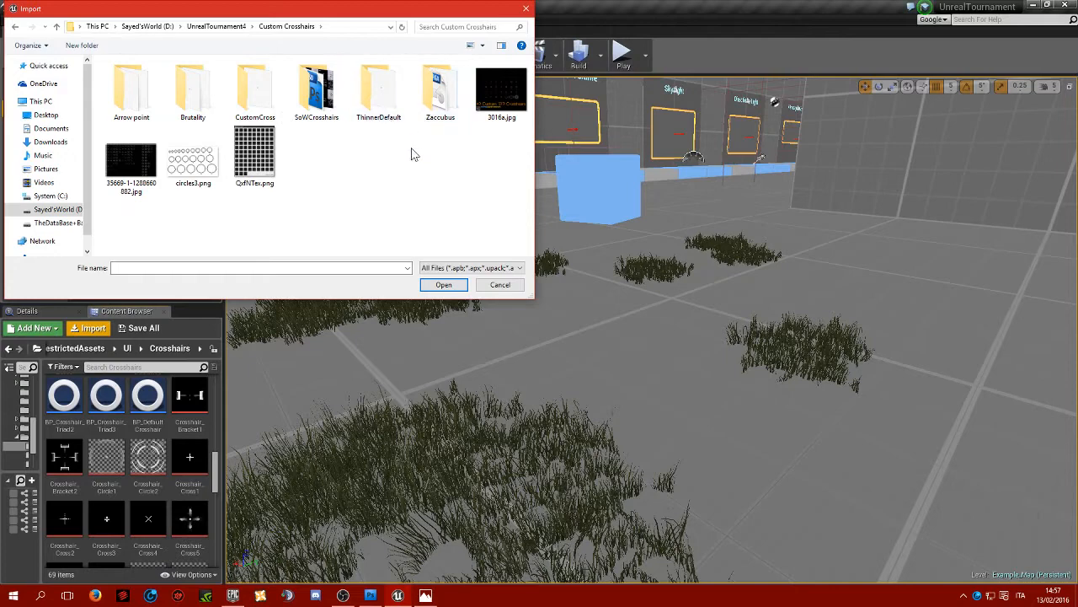
{"action": "double_click", "coordinate": [273, 118]}
{"action": "double_click", "coordinate": [122, 99]}
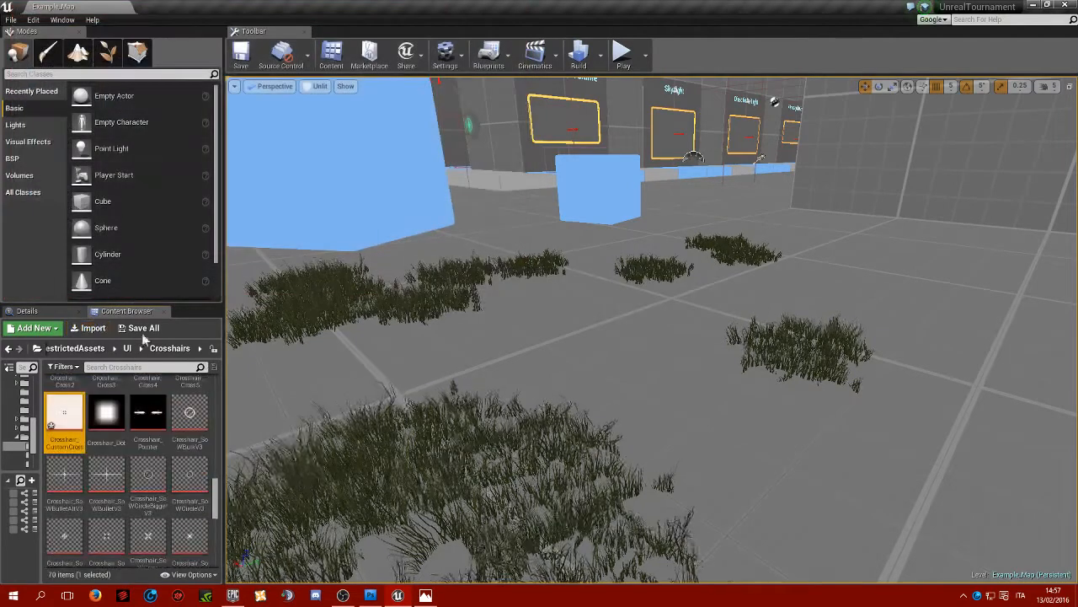
- Open the Crosshair_CustomCross texture and set its Mip Gen Settings to NoMipmaps and its Texture Group to UI
{"action": "mouse_move", "coordinate": [75, 418]}
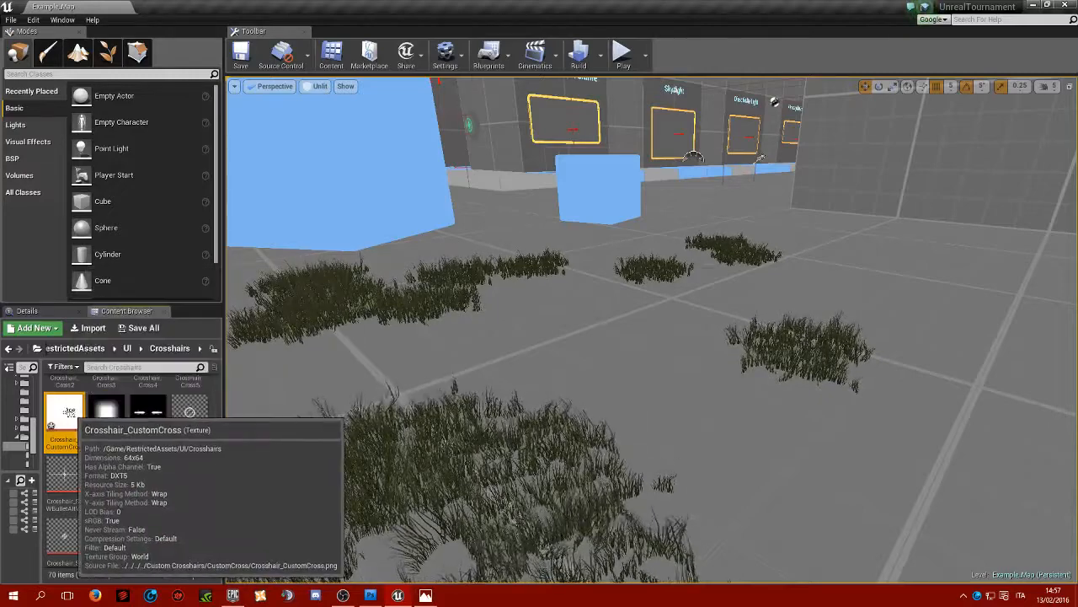
{"action": "double_click", "coordinate": [69, 412]}
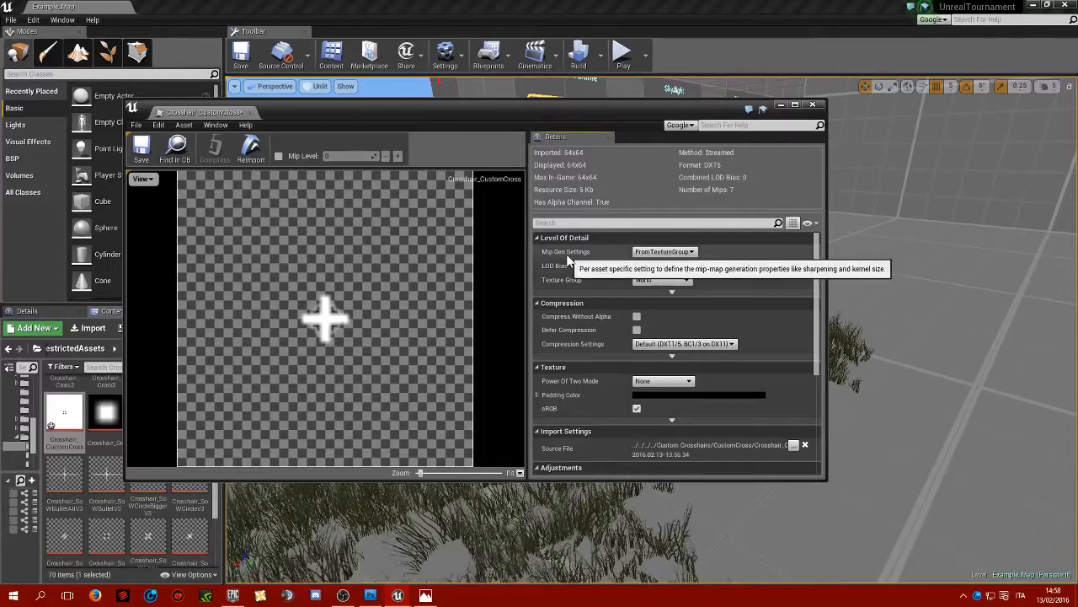
{"action": "left_click", "coordinate": [664, 252]}
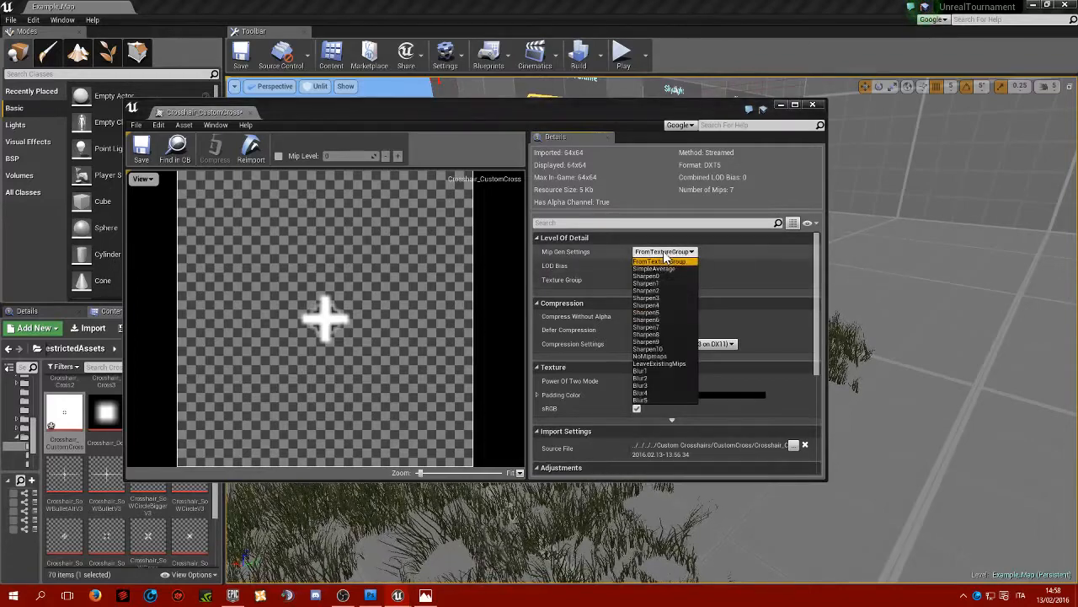
{"action": "left_click", "coordinate": [679, 354]}
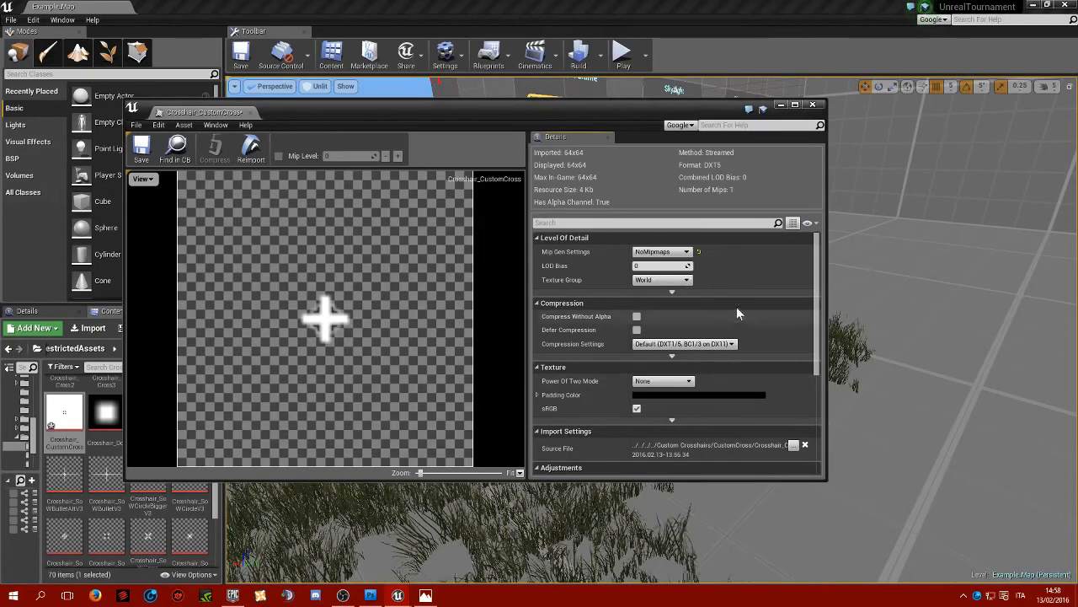
{"action": "left_click", "coordinate": [666, 285]}
{"action": "left_click", "coordinate": [663, 405]}
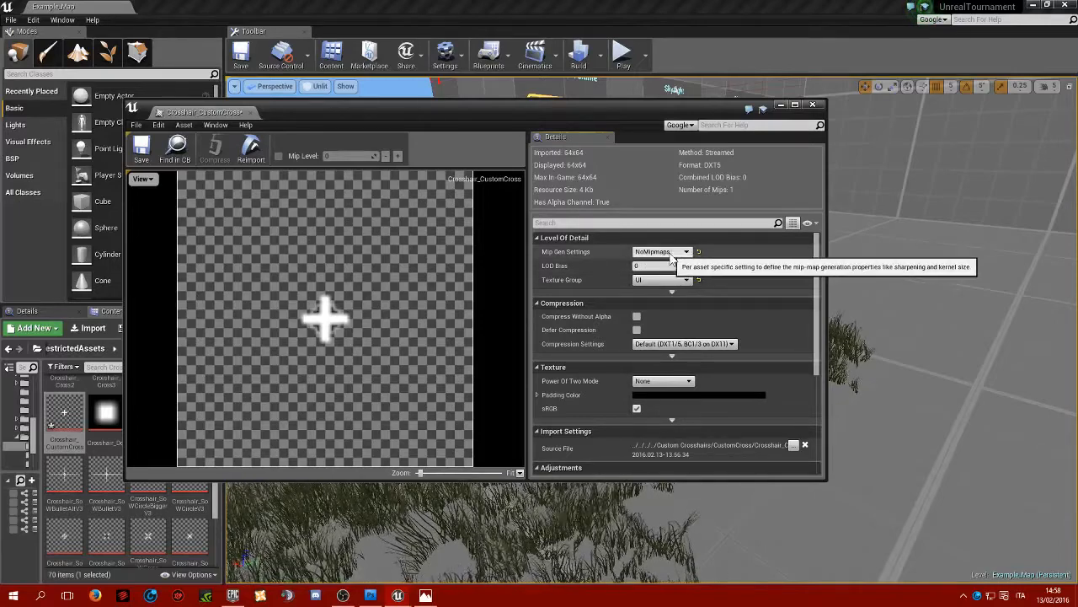
- Check the in-game screenshot in the Photos app, return to the Crosshair_CustomCross texture editor and disable sRGB
{"action": "left_click", "coordinate": [426, 595]}
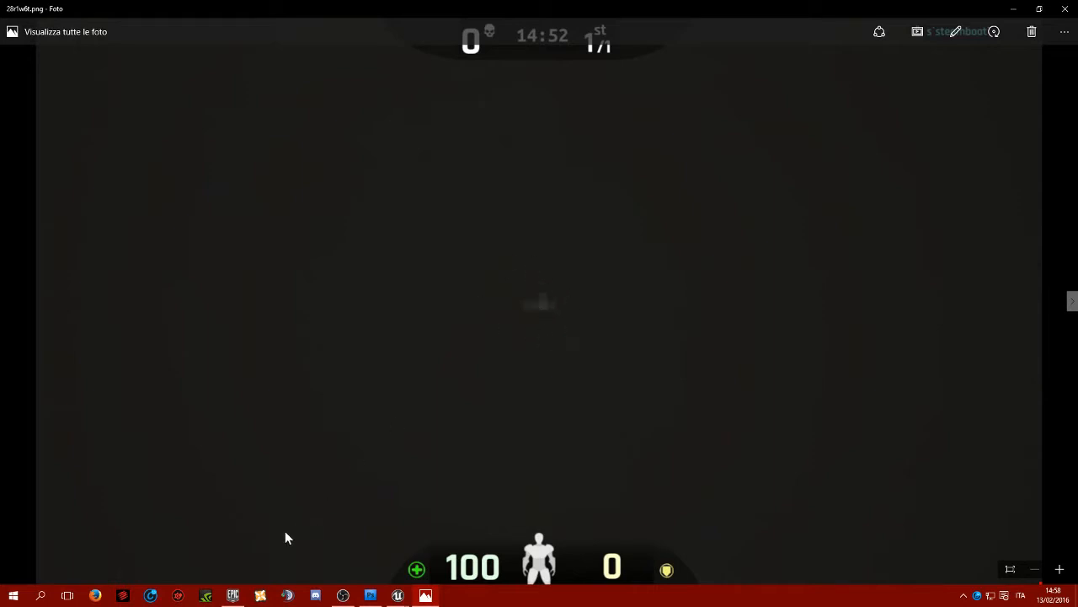
{"action": "mouse_move", "coordinate": [400, 598]}
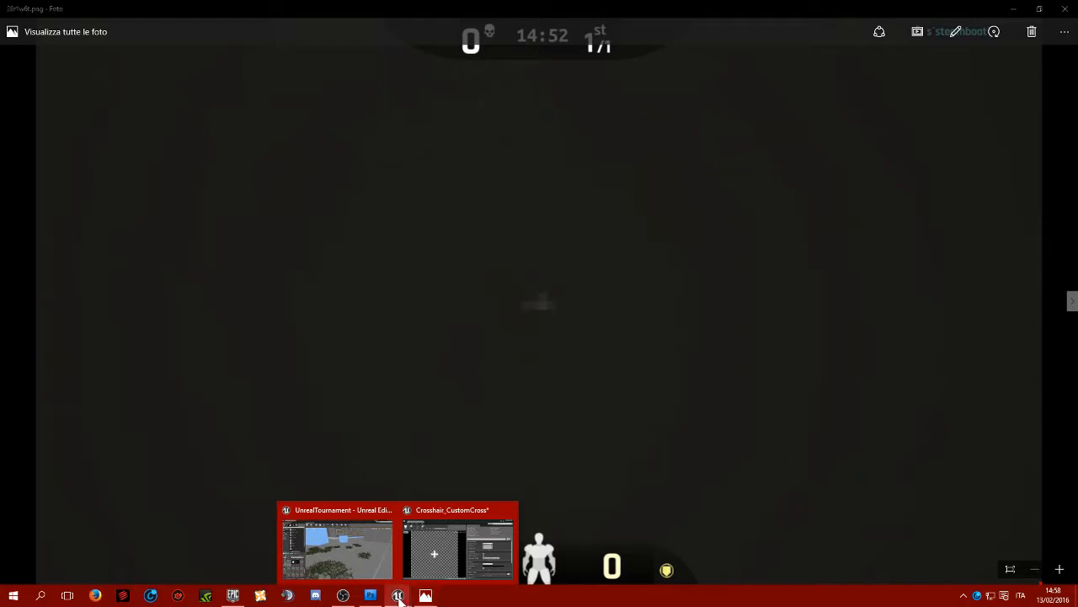
{"action": "left_click", "coordinate": [451, 531]}
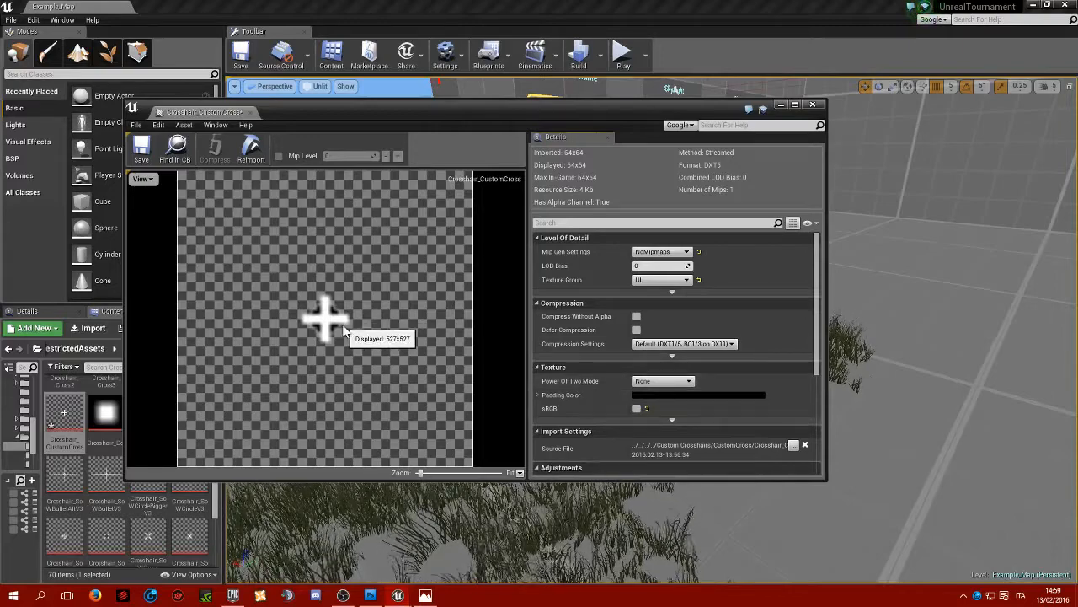
- Try the 2D Pixels (unfiltered) texture group on the crosshair texture and set it back to UI
{"action": "left_click", "coordinate": [655, 280]}
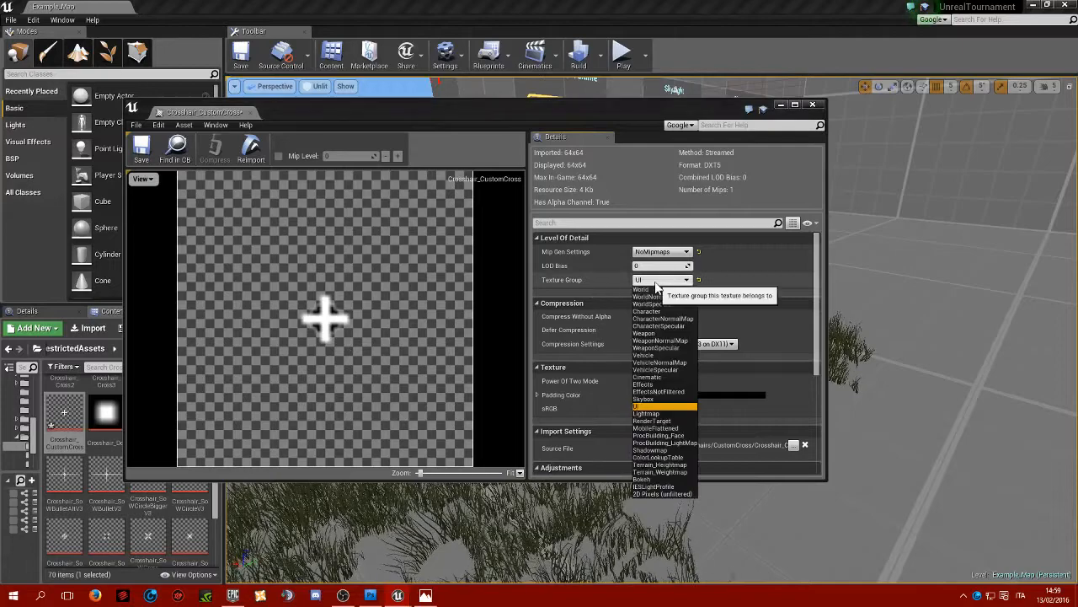
{"action": "left_click", "coordinate": [671, 494]}
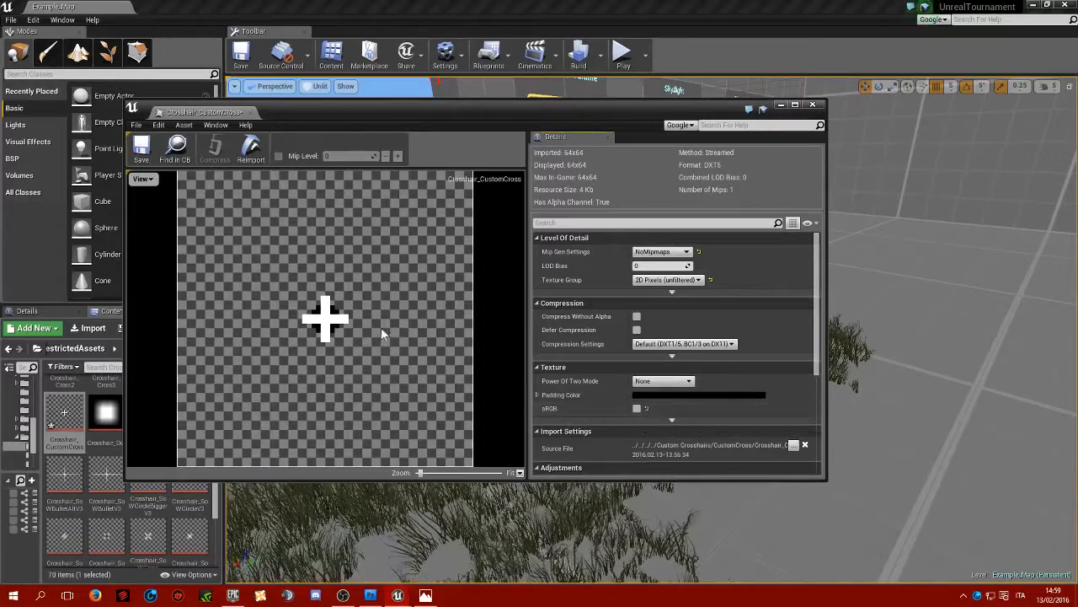
{"action": "left_click", "coordinate": [674, 280]}
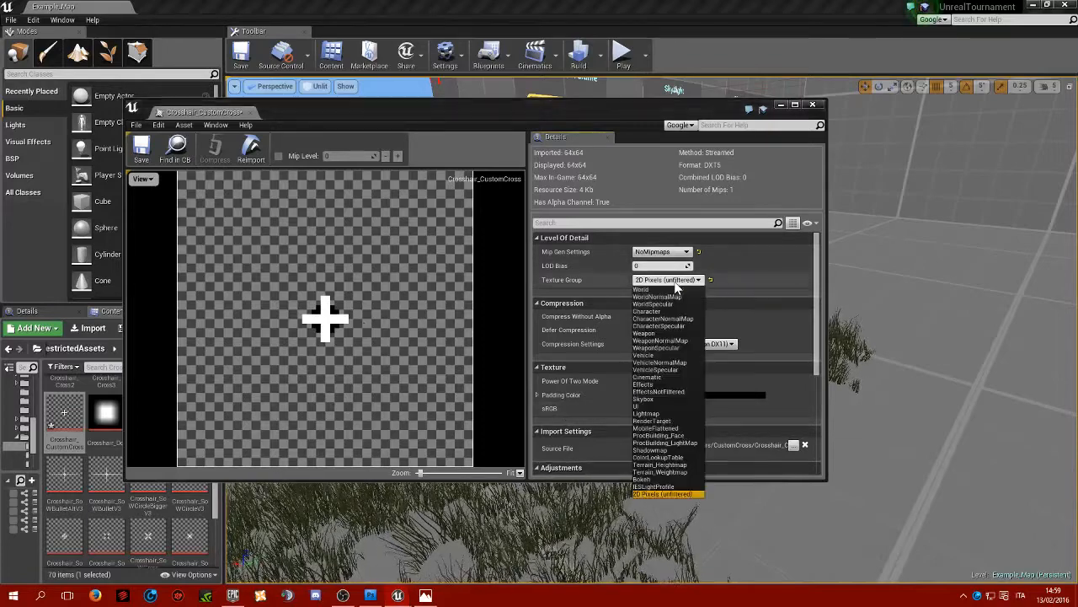
{"action": "left_click", "coordinate": [655, 405]}
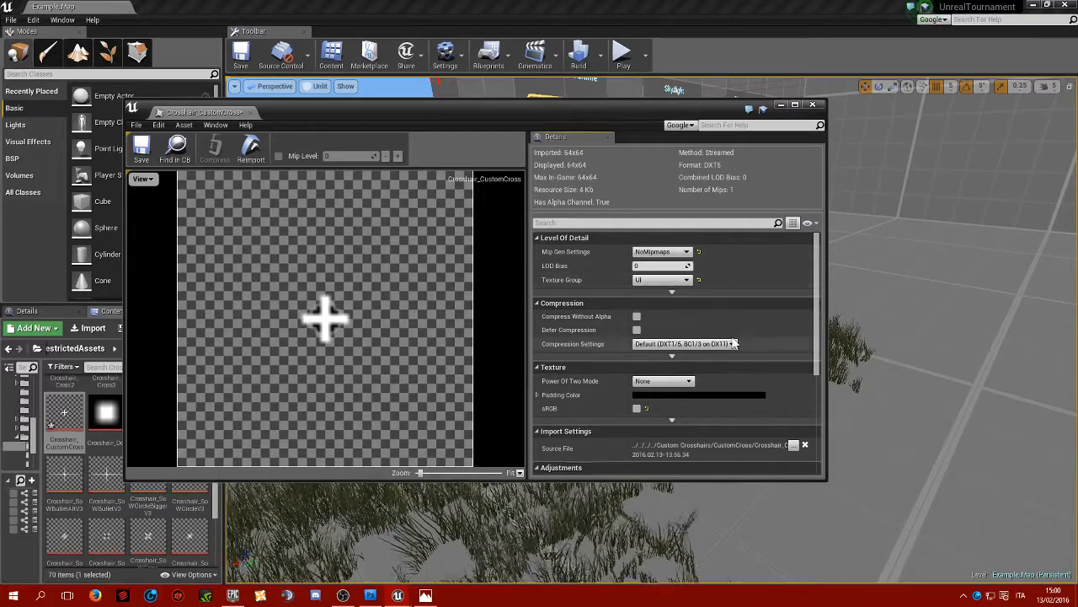
- Expand the advanced texture options of the crosshair and set its Filter to Nearest
{"action": "scroll", "coordinate": [733, 345], "scroll_direction": "down", "scroll_amount": 2}
{"action": "scroll", "coordinate": [733, 345], "scroll_direction": "down", "scroll_amount": 6}
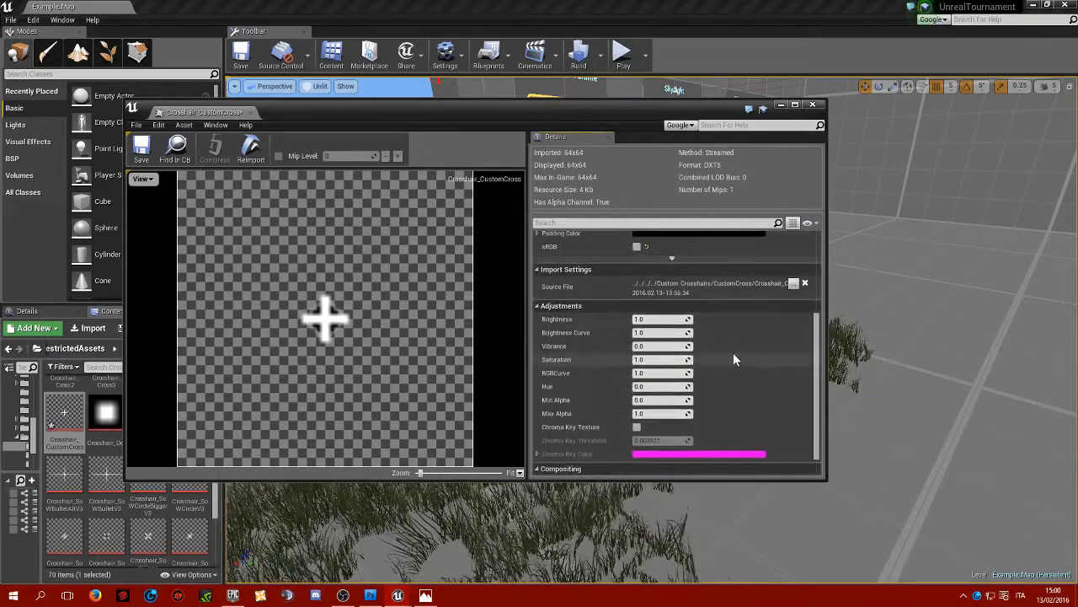
{"action": "scroll", "coordinate": [666, 354], "scroll_direction": "up", "scroll_amount": 8}
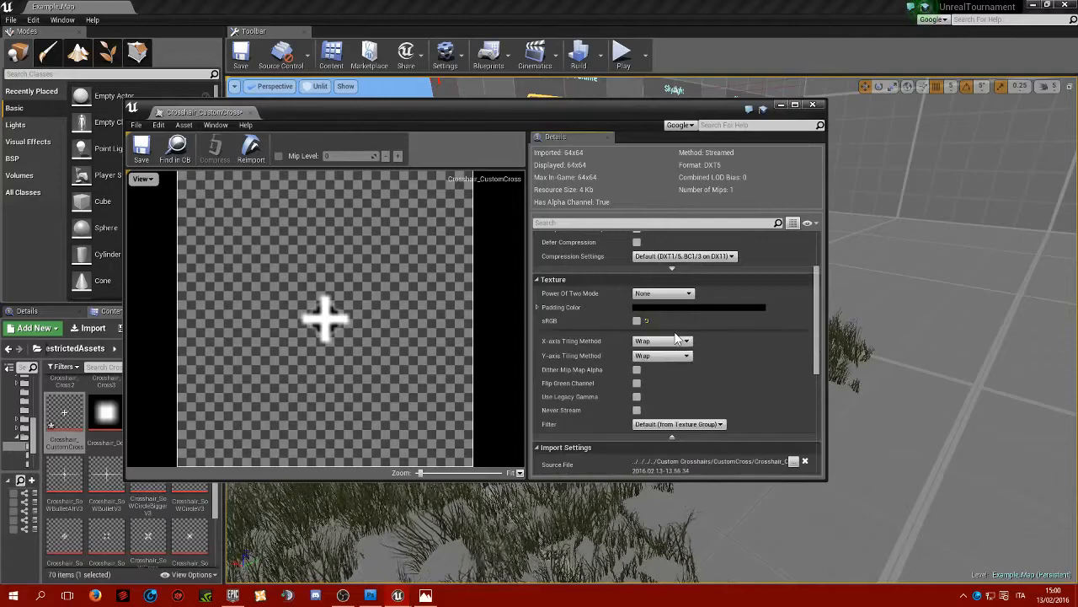
{"action": "scroll", "coordinate": [668, 387], "scroll_direction": "up", "scroll_amount": 2}
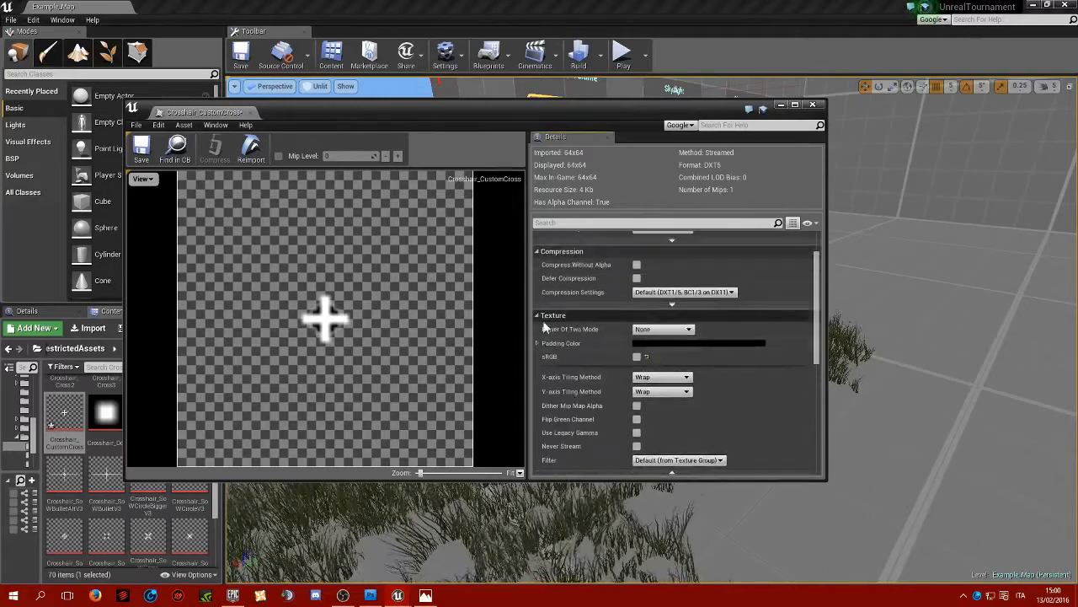
{"action": "scroll", "coordinate": [642, 362], "scroll_direction": "down", "scroll_amount": 1}
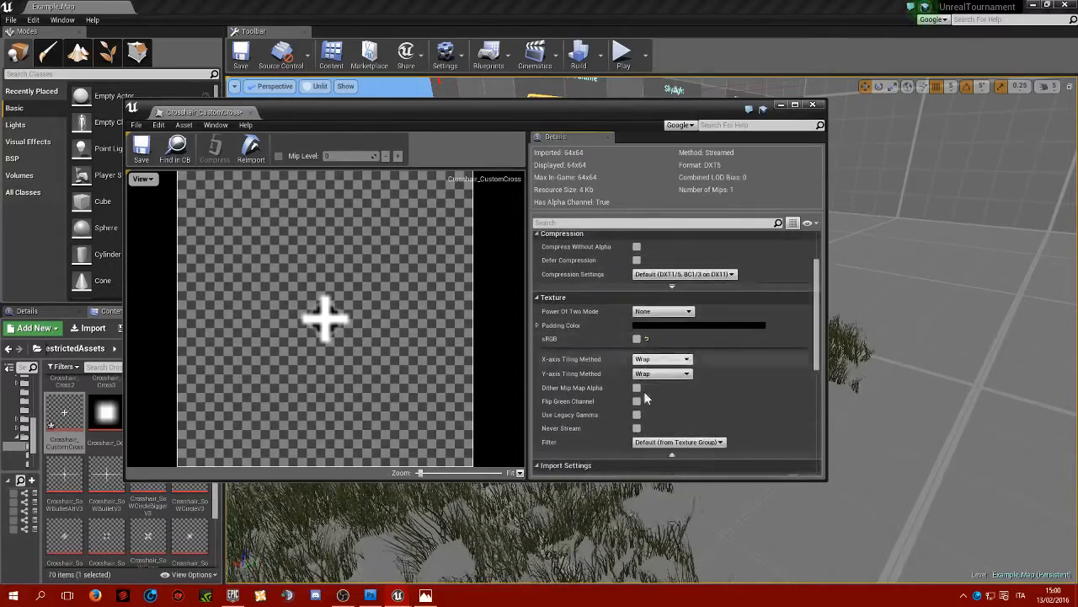
{"action": "left_click", "coordinate": [674, 454]}
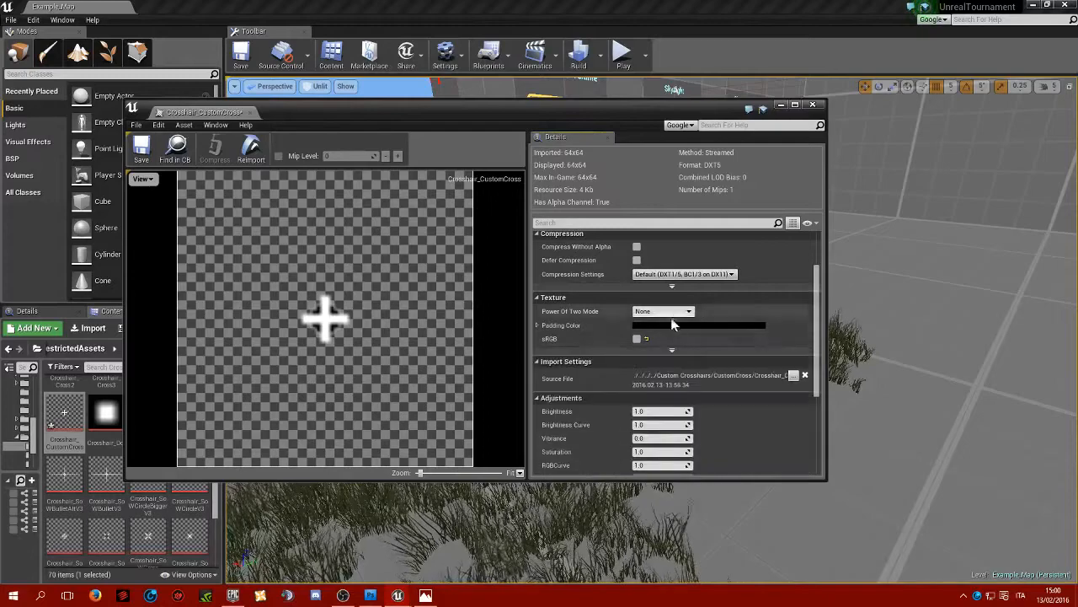
{"action": "left_click", "coordinate": [672, 350]}
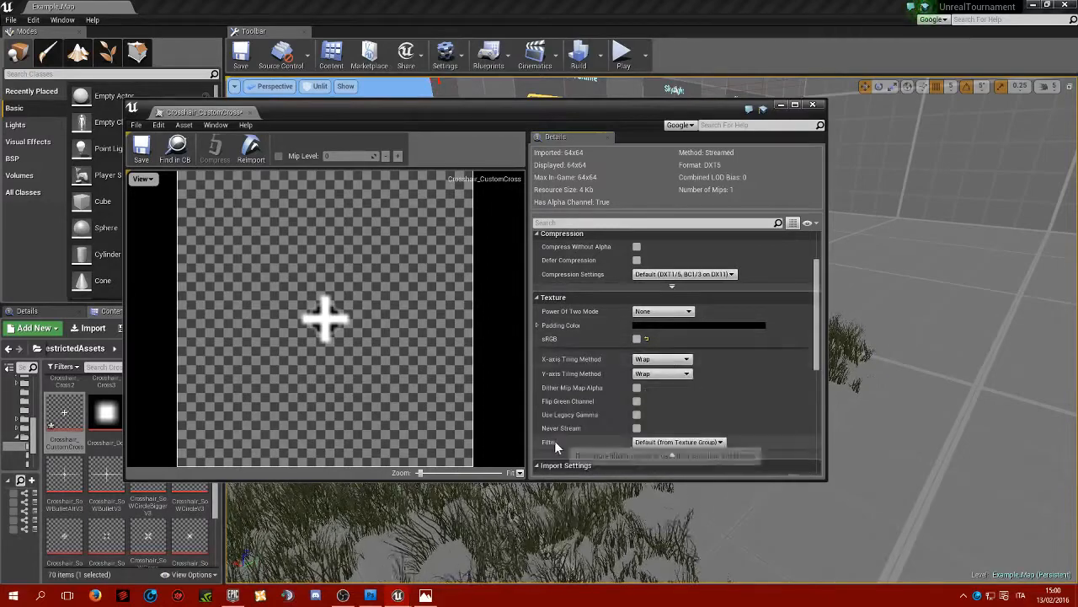
{"action": "left_click", "coordinate": [677, 442]}
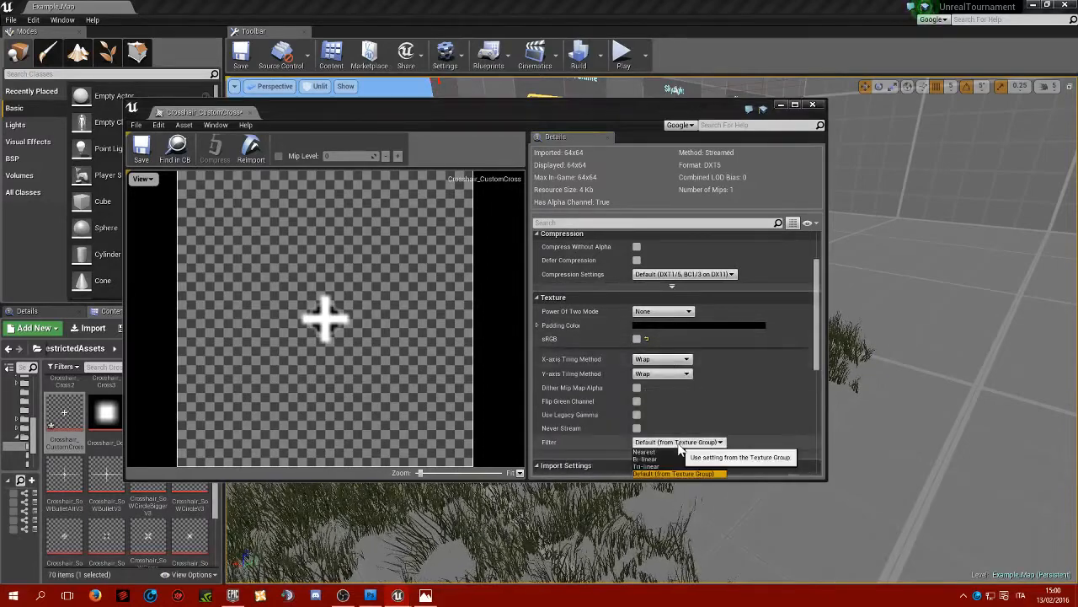
{"action": "left_click", "coordinate": [669, 451]}
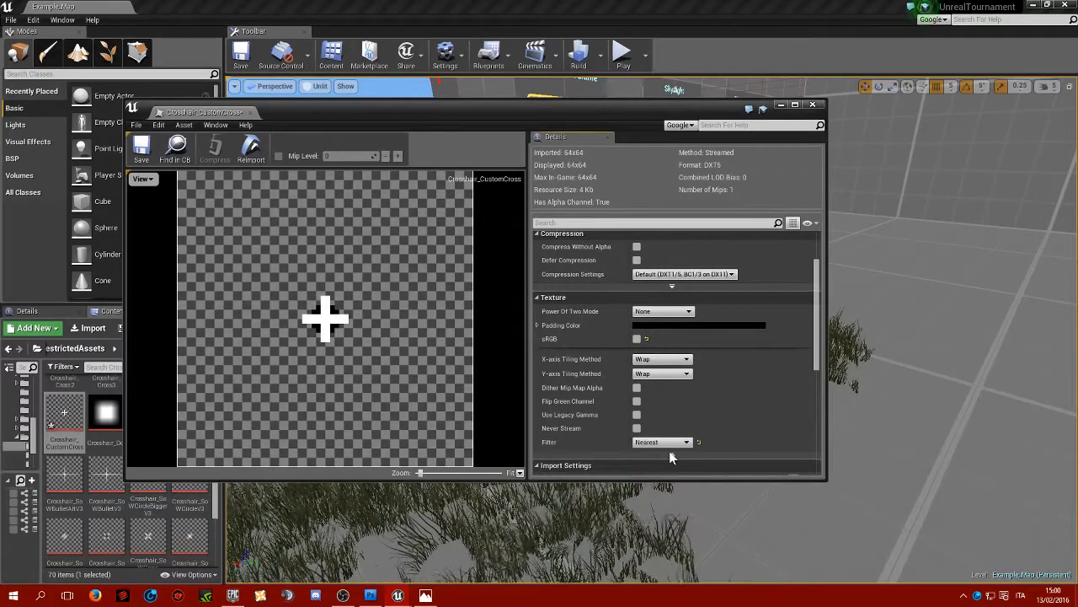
- Try the Bi-linear filter on the crosshair texture and change the Filter to Tri-linear
{"action": "scroll", "coordinate": [677, 339], "scroll_direction": "up", "scroll_amount": 2}
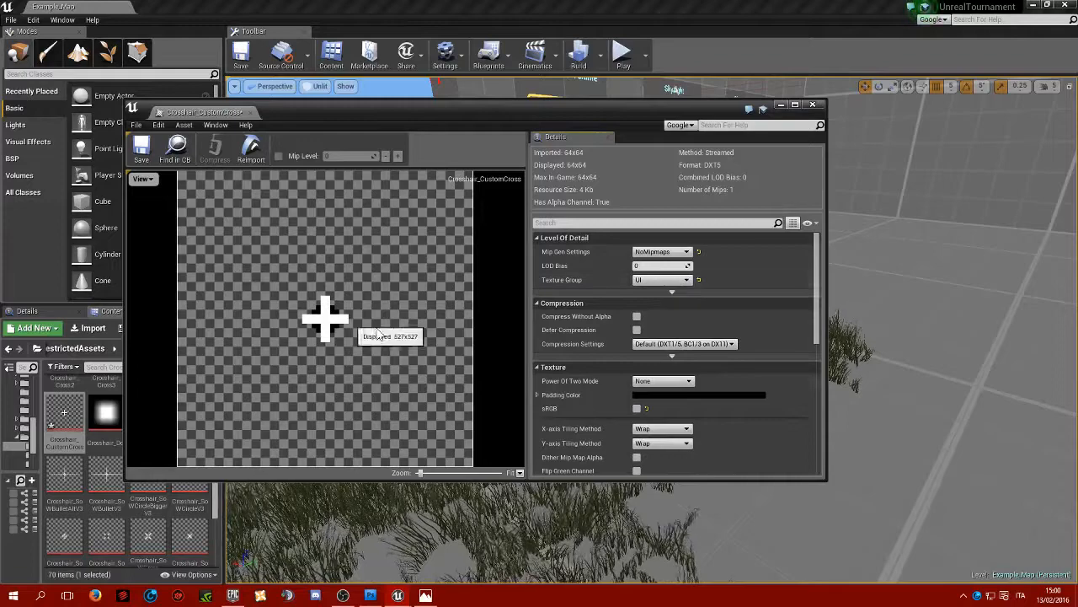
{"action": "scroll", "coordinate": [668, 389], "scroll_direction": "down", "scroll_amount": 6}
{"action": "scroll", "coordinate": [659, 373], "scroll_direction": "up", "scroll_amount": 2}
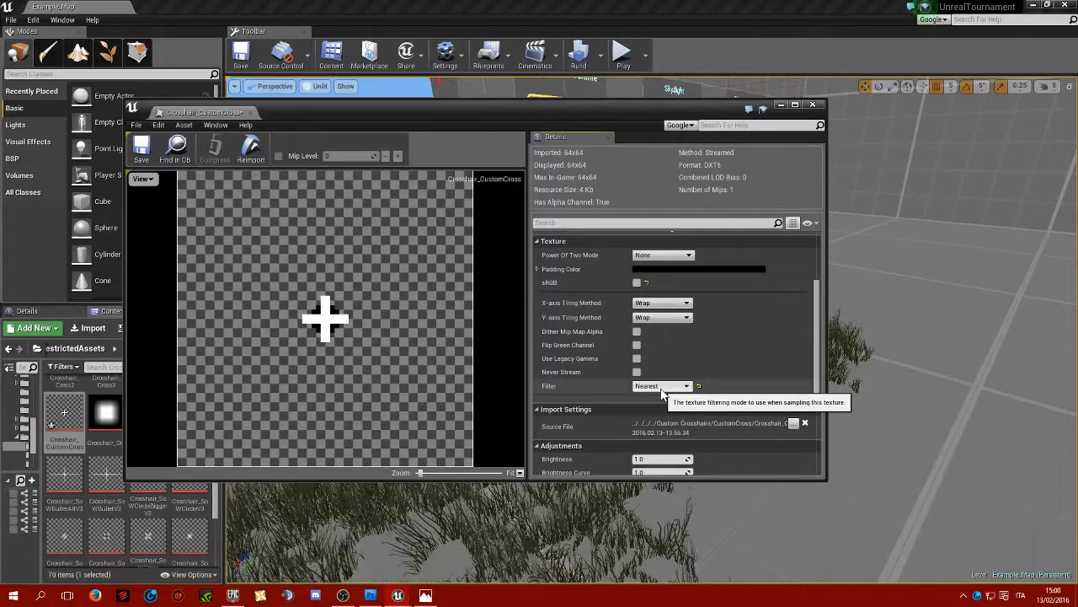
{"action": "left_click", "coordinate": [662, 389]}
{"action": "left_click", "coordinate": [657, 402]}
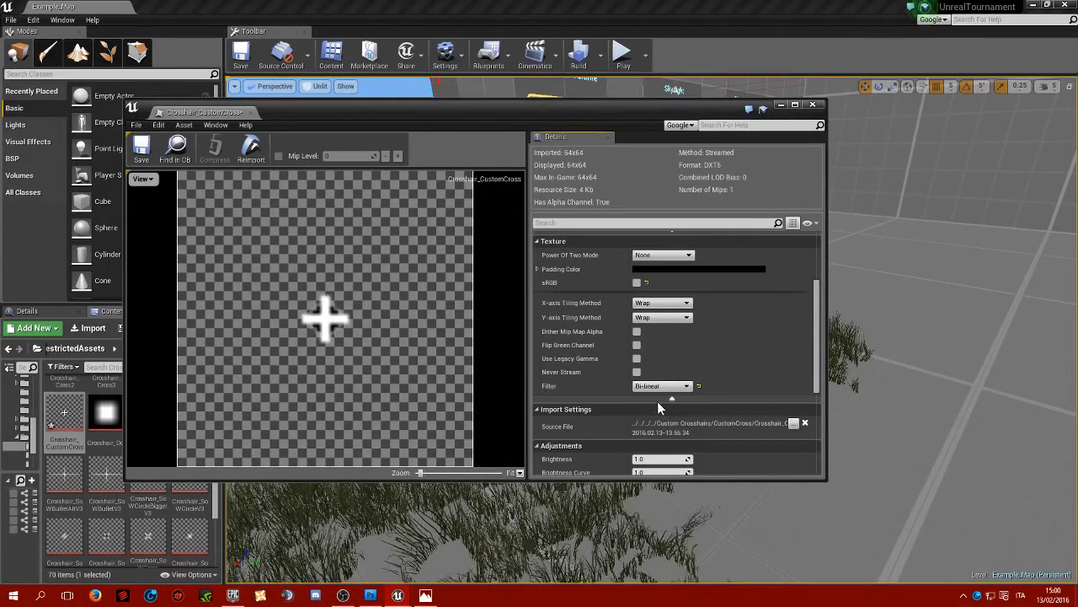
{"action": "left_click", "coordinate": [665, 389]}
{"action": "left_click", "coordinate": [662, 407]}
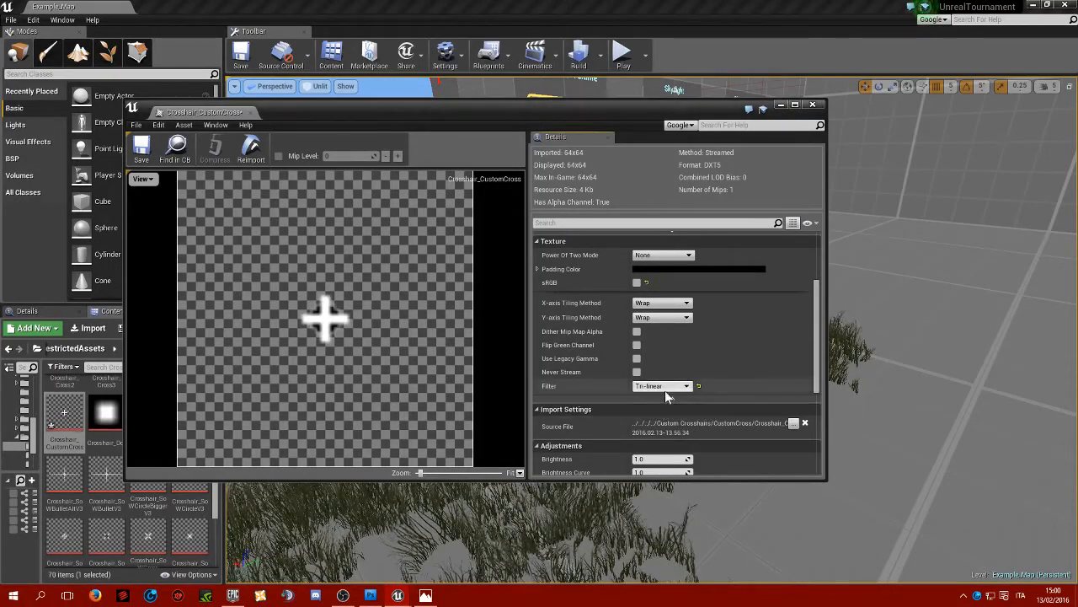
- Set the crosshair texture's Filter to Default (from Texture Group), save the texture and minimize its editor
{"action": "left_click", "coordinate": [665, 389]}
{"action": "left_click", "coordinate": [668, 418]}
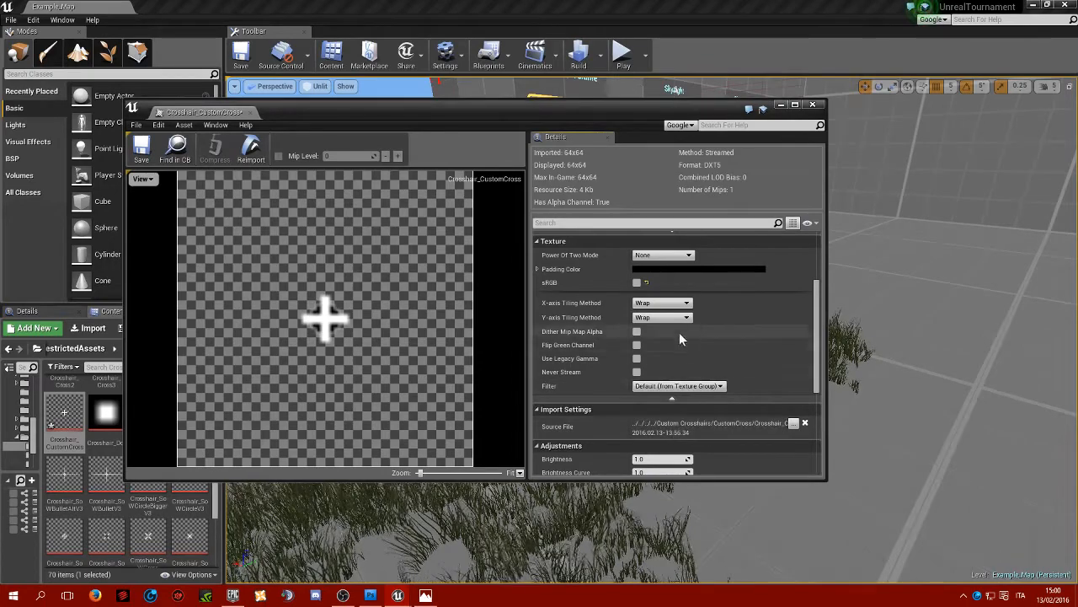
{"action": "scroll", "coordinate": [685, 352], "scroll_direction": "up", "scroll_amount": 3}
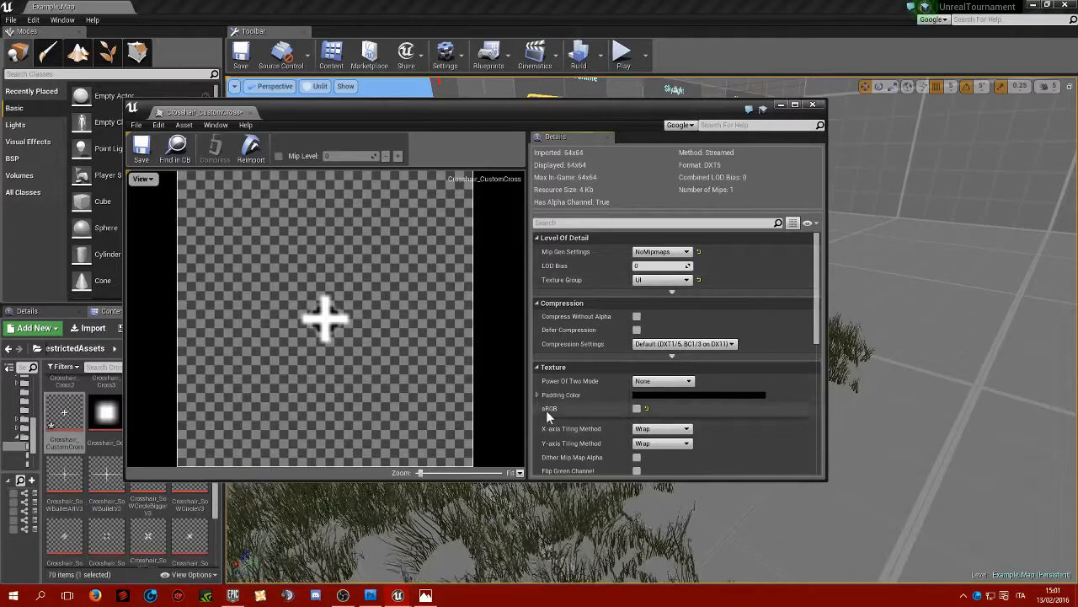
{"action": "scroll", "coordinate": [664, 404], "scroll_direction": "down", "scroll_amount": 3}
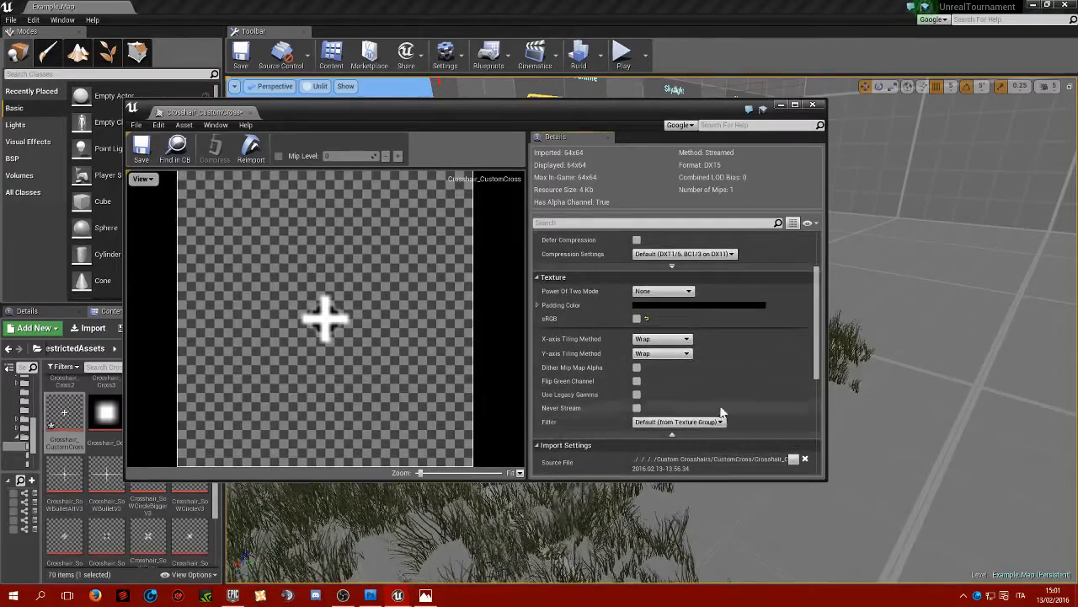
{"action": "scroll", "coordinate": [688, 400], "scroll_direction": "up", "scroll_amount": 3}
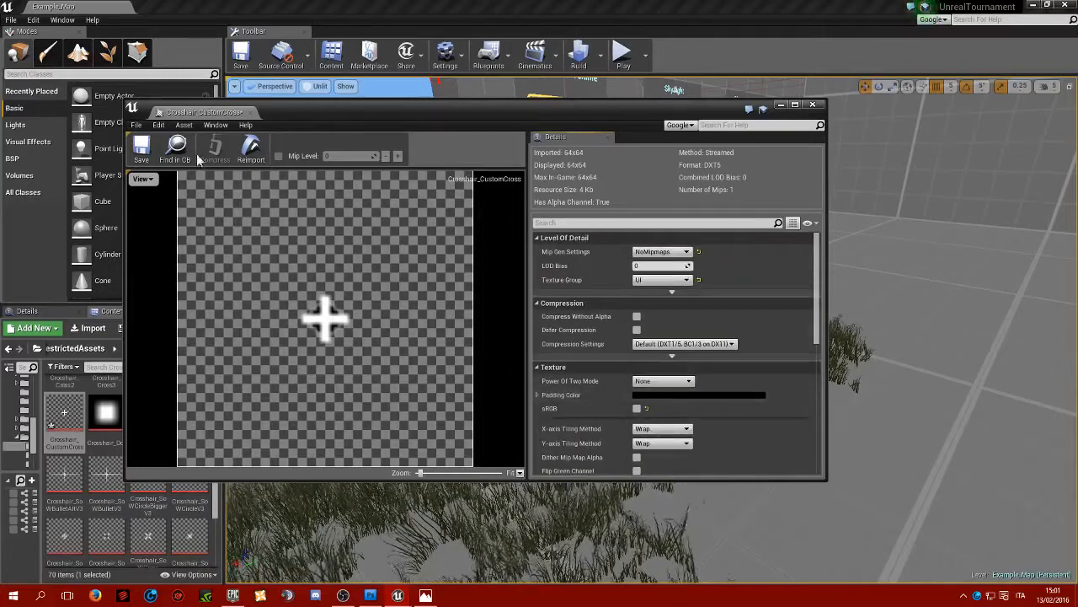
{"action": "left_click", "coordinate": [141, 150]}
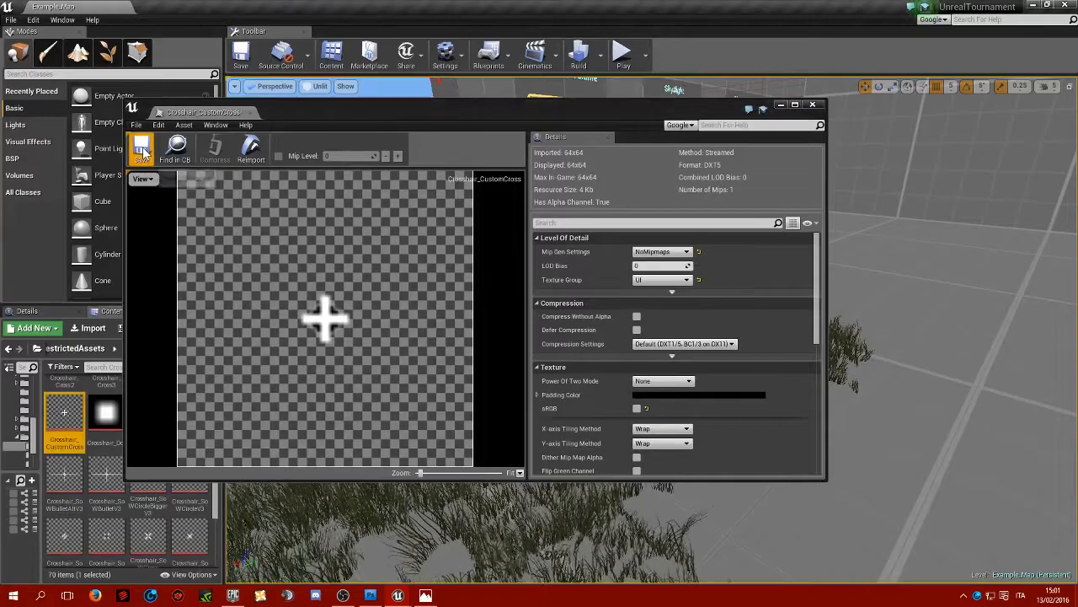
{"action": "left_click", "coordinate": [779, 104]}
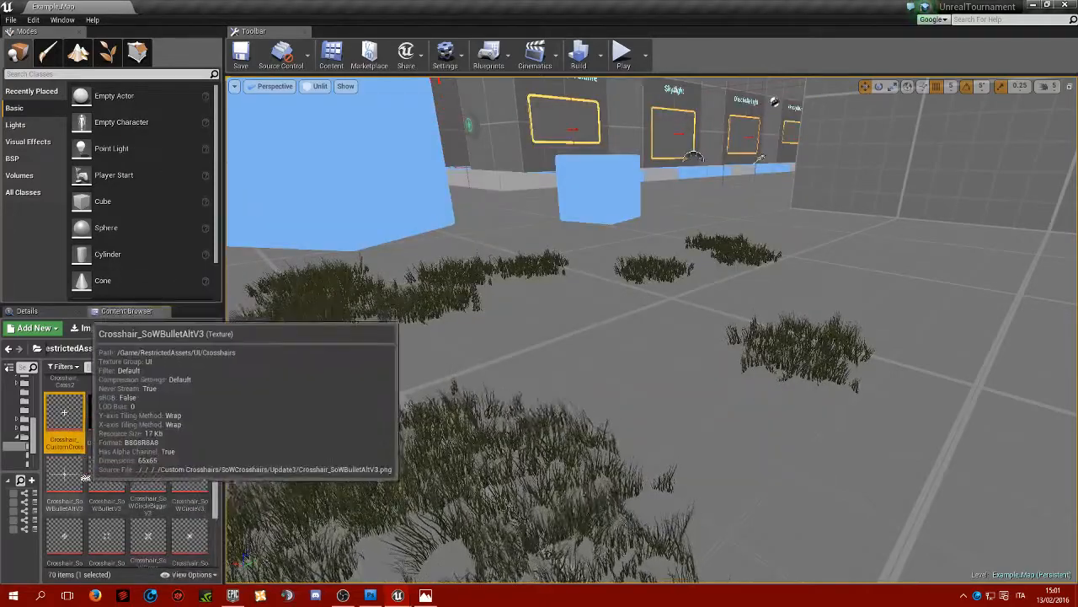
- Create a Blueprint Class in the Crosshairs folder with UTCrosshair as its parent class
{"action": "mouse_move", "coordinate": [81, 421]}
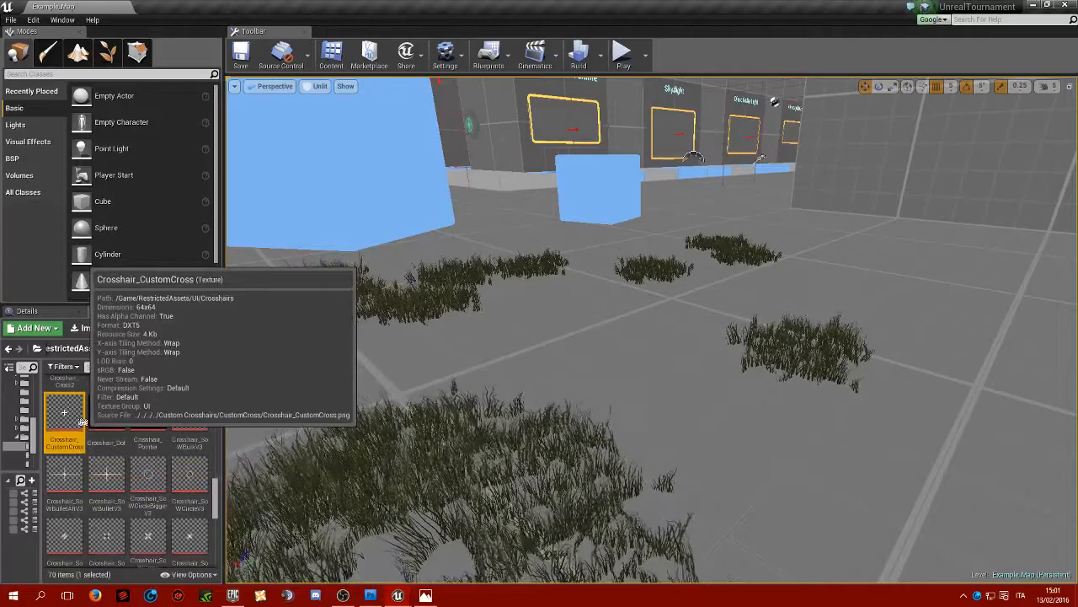
{"action": "scroll", "coordinate": [78, 428], "scroll_direction": "up", "scroll_amount": 5}
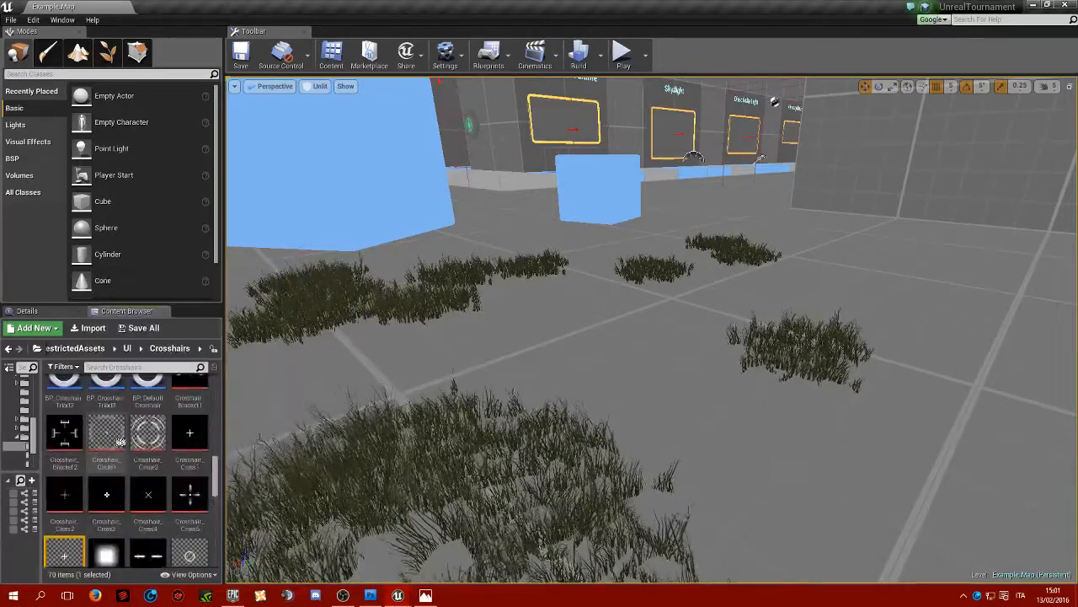
{"action": "scroll", "coordinate": [116, 434], "scroll_direction": "up", "scroll_amount": 2}
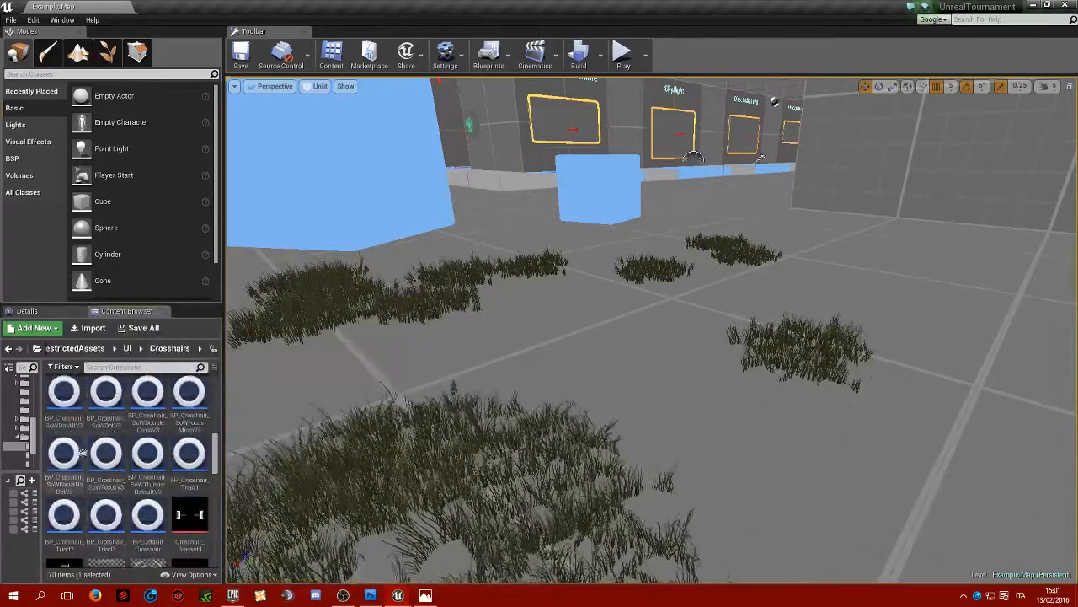
{"action": "scroll", "coordinate": [81, 506], "scroll_direction": "up", "scroll_amount": 4}
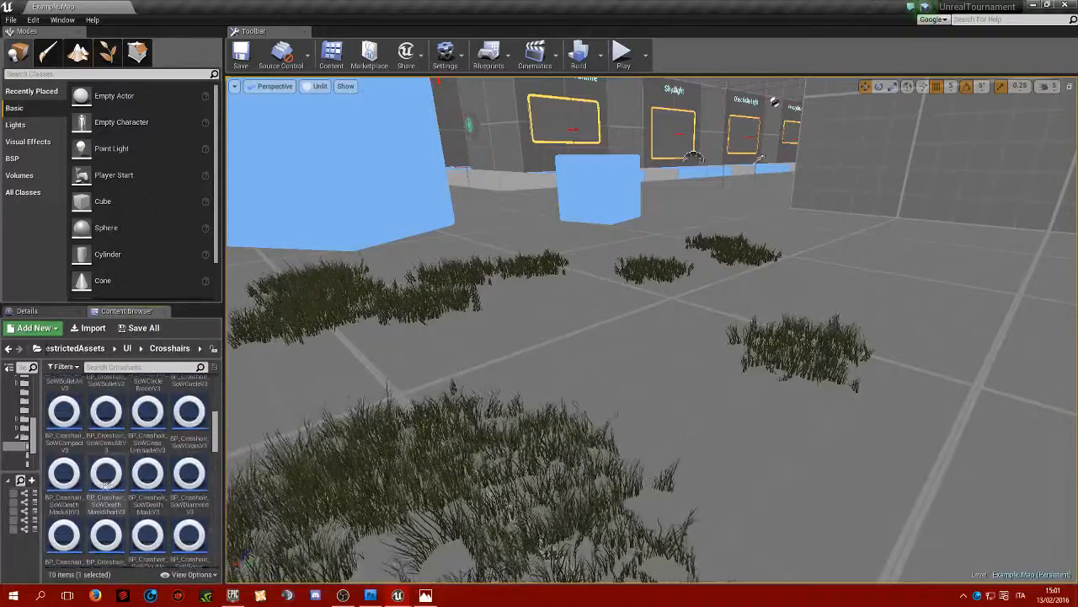
{"action": "left_click", "coordinate": [34, 327]}
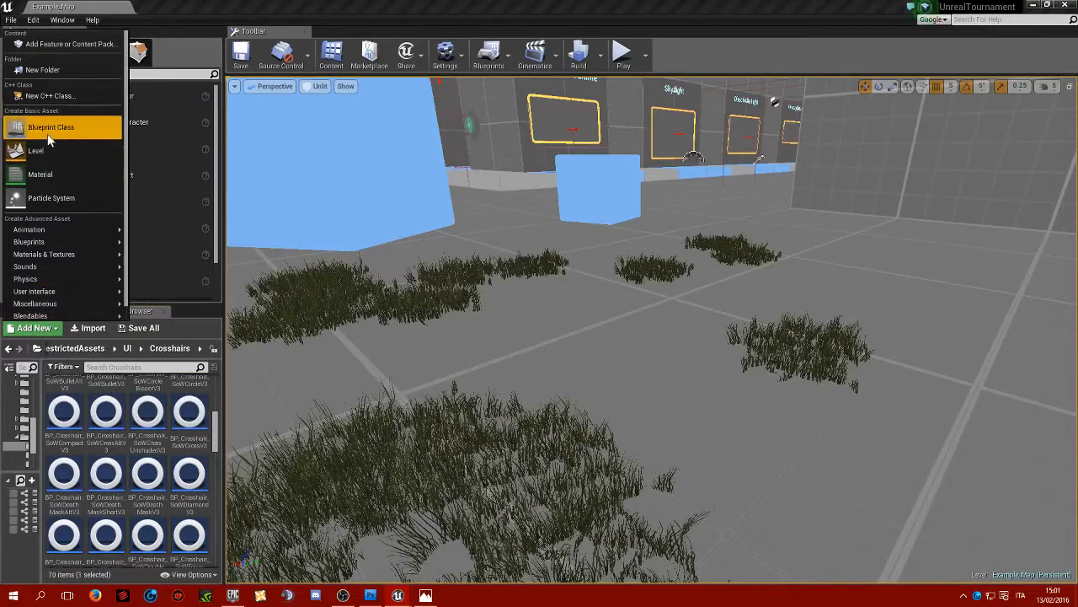
{"action": "left_click", "coordinate": [48, 128]}
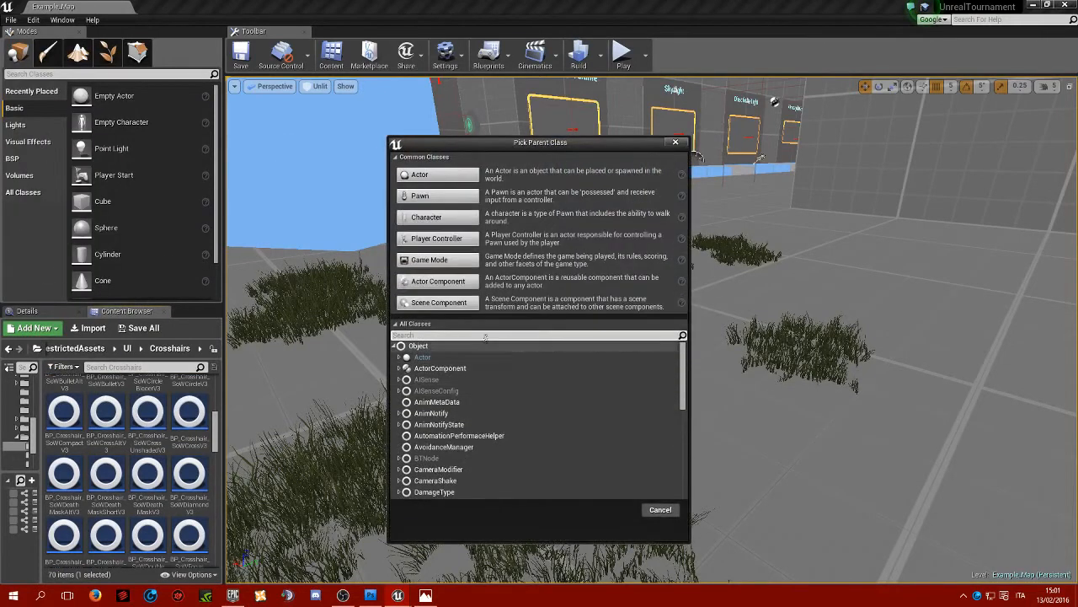
{"action": "scroll", "coordinate": [512, 380], "scroll_direction": "down", "scroll_amount": 3}
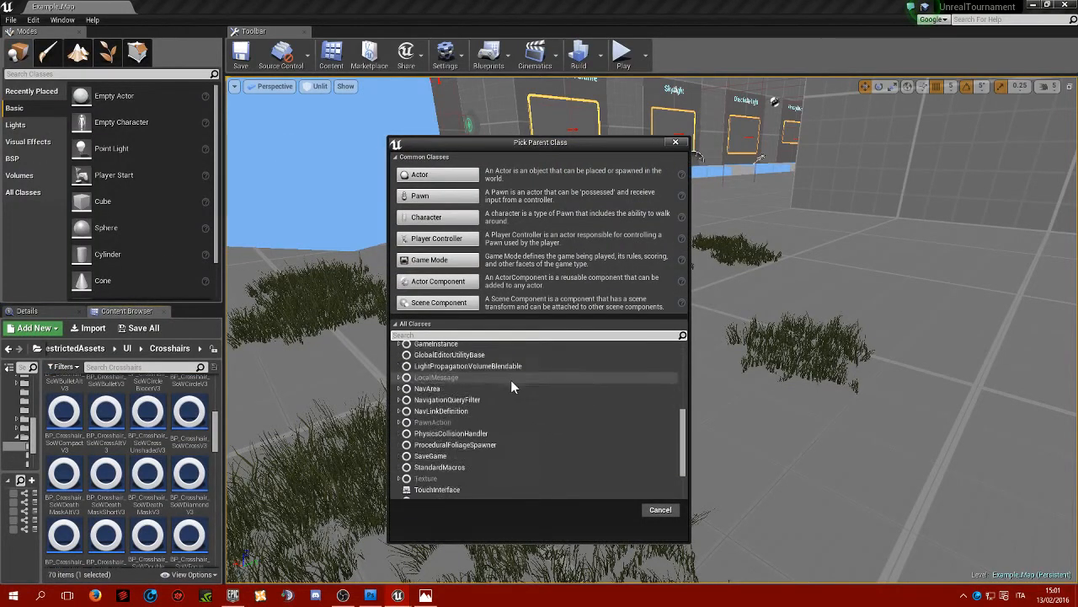
{"action": "left_click", "coordinate": [395, 324]}
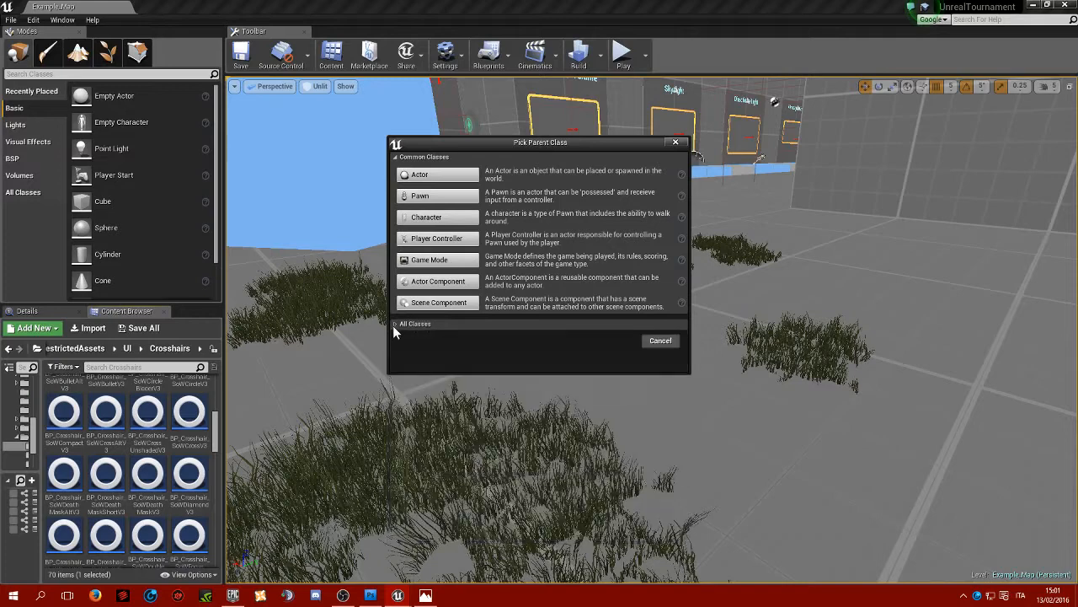
{"action": "scroll", "coordinate": [567, 383], "scroll_direction": "down", "scroll_amount": 10}
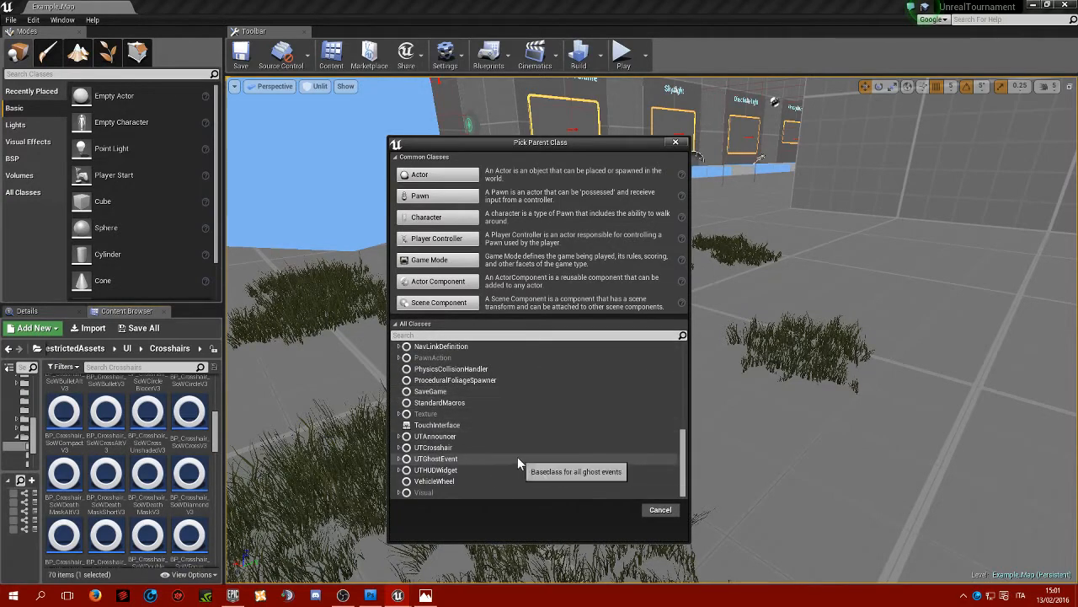
{"action": "left_click", "coordinate": [419, 448]}
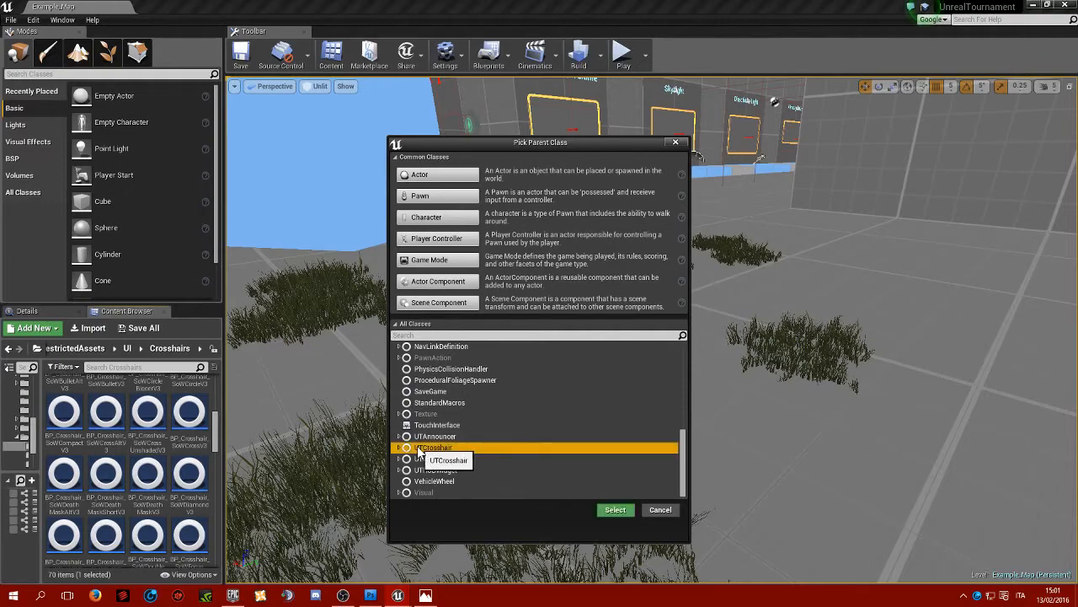
{"action": "left_click", "coordinate": [616, 509]}
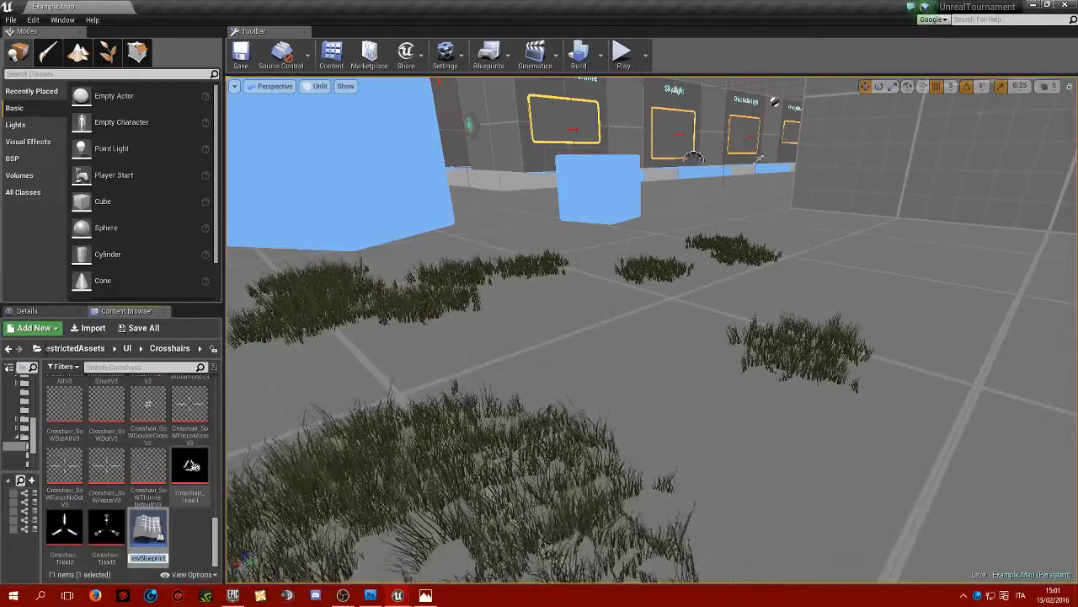
- Name the new blueprint BP_Crosshair_CustomCross
{"action": "type", "text": "BP_Cr"}
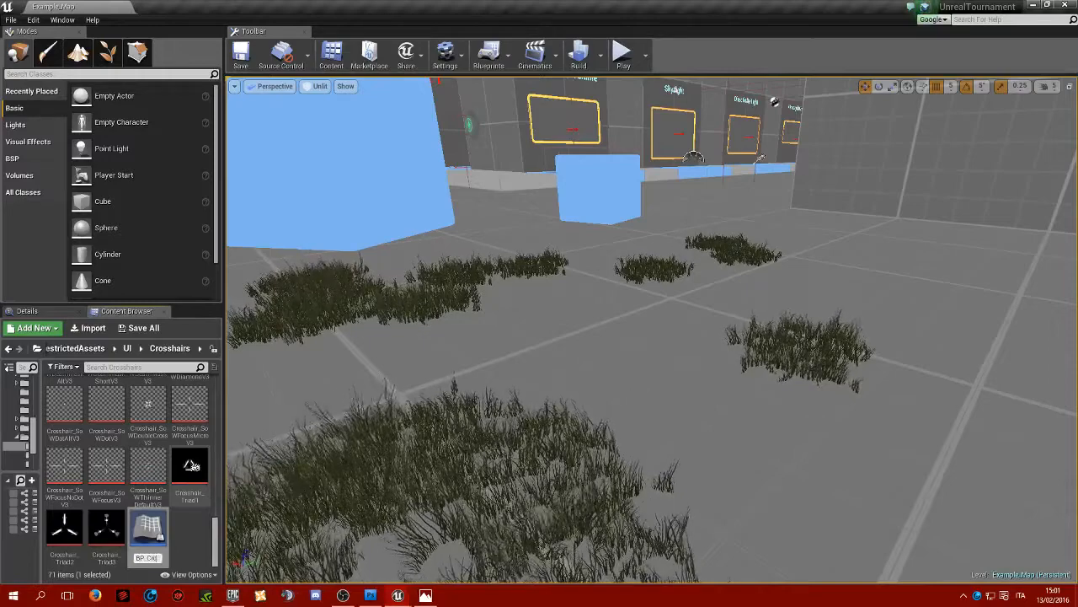
{"action": "type", "text": "osshair_"}
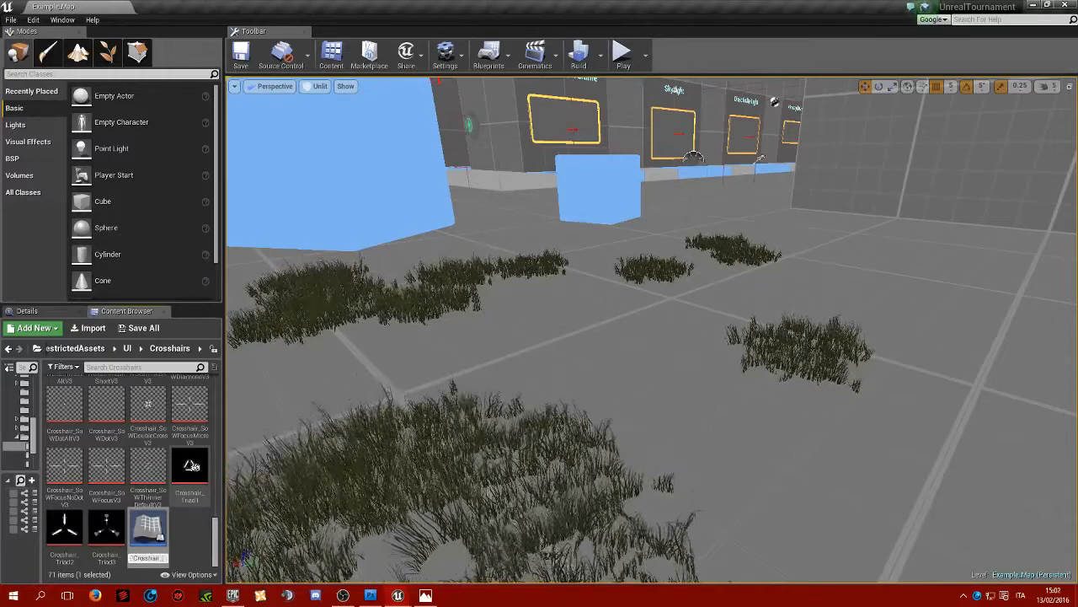
{"action": "type", "text": "CustomCros"}
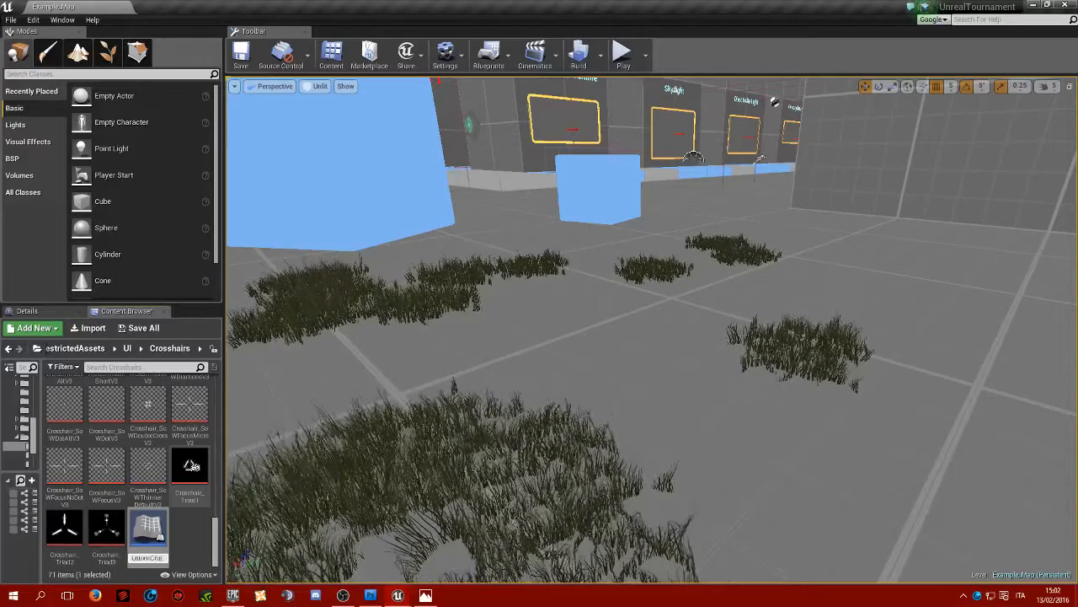
{"action": "key", "text": "Return"}
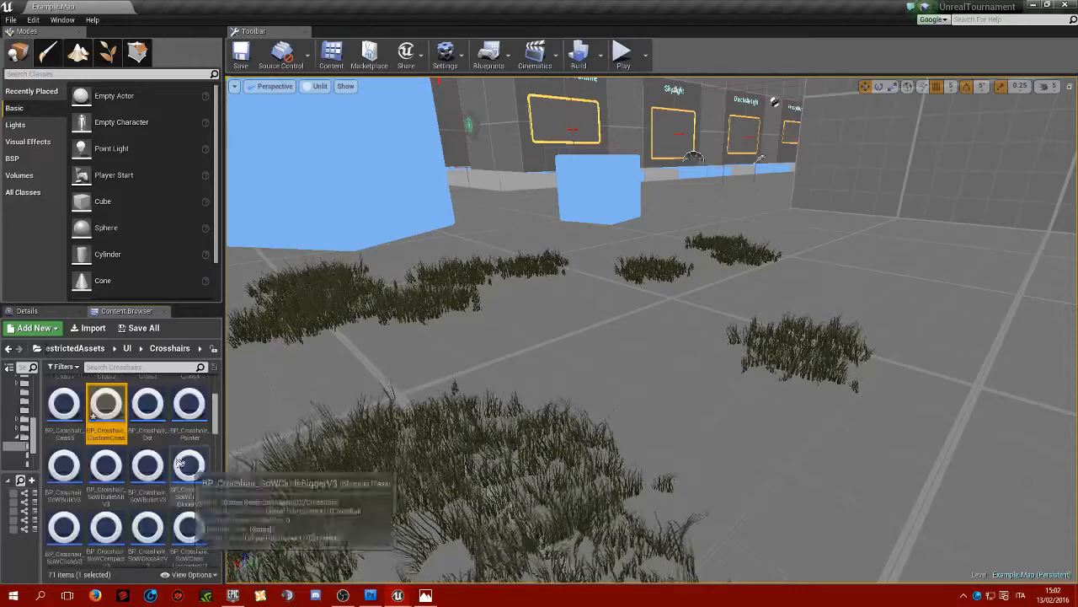
- Find BP_Crosshair_CustomCross among the crosshair assets and open it in the Blueprint editor
{"action": "scroll", "coordinate": [153, 453], "scroll_direction": "down", "scroll_amount": 5}
{"action": "scroll", "coordinate": [147, 459], "scroll_direction": "down", "scroll_amount": 6}
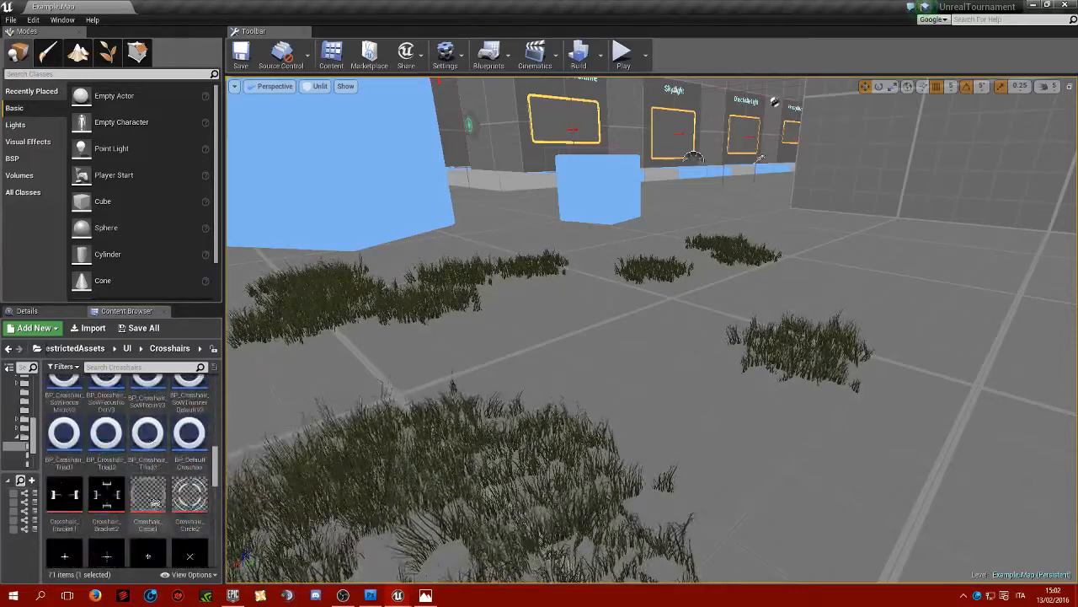
{"action": "scroll", "coordinate": [111, 506], "scroll_direction": "up", "scroll_amount": 5}
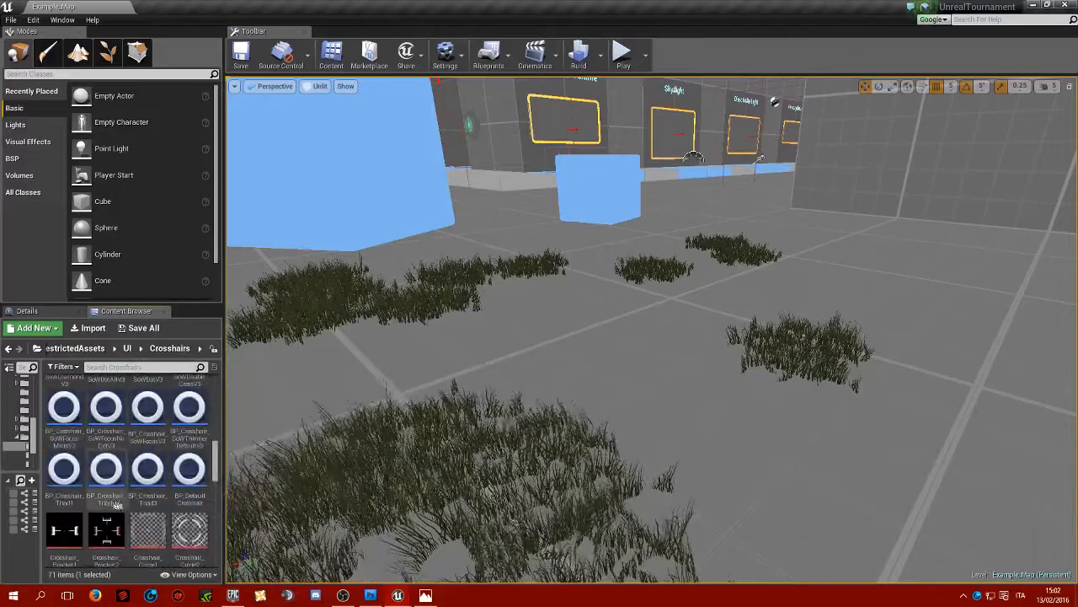
{"action": "scroll", "coordinate": [108, 476], "scroll_direction": "up", "scroll_amount": 2}
{"action": "left_click", "coordinate": [106, 457]}
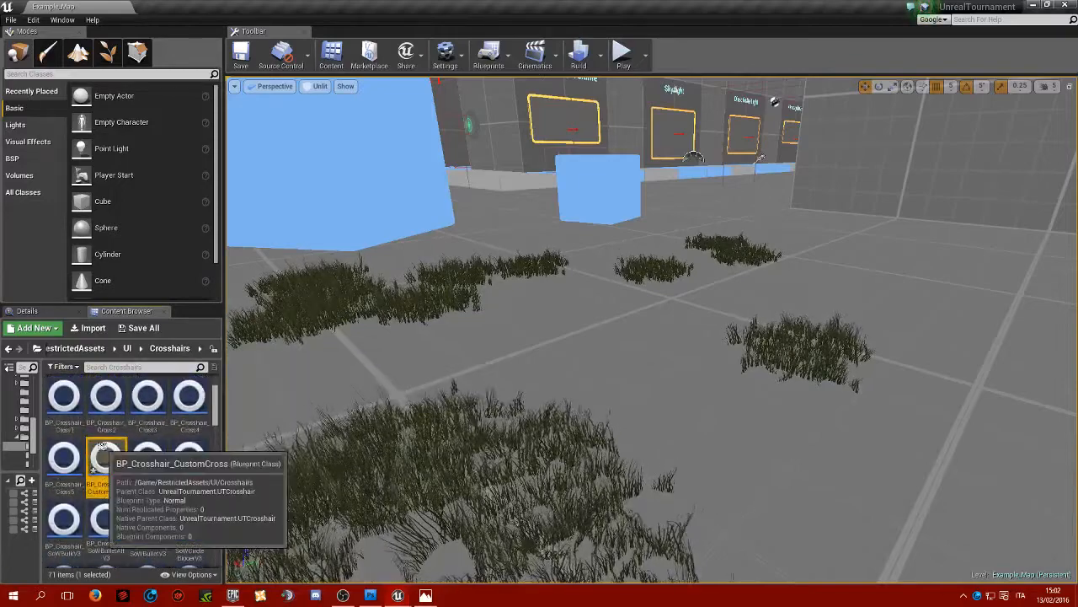
{"action": "double_click", "coordinate": [104, 453]}
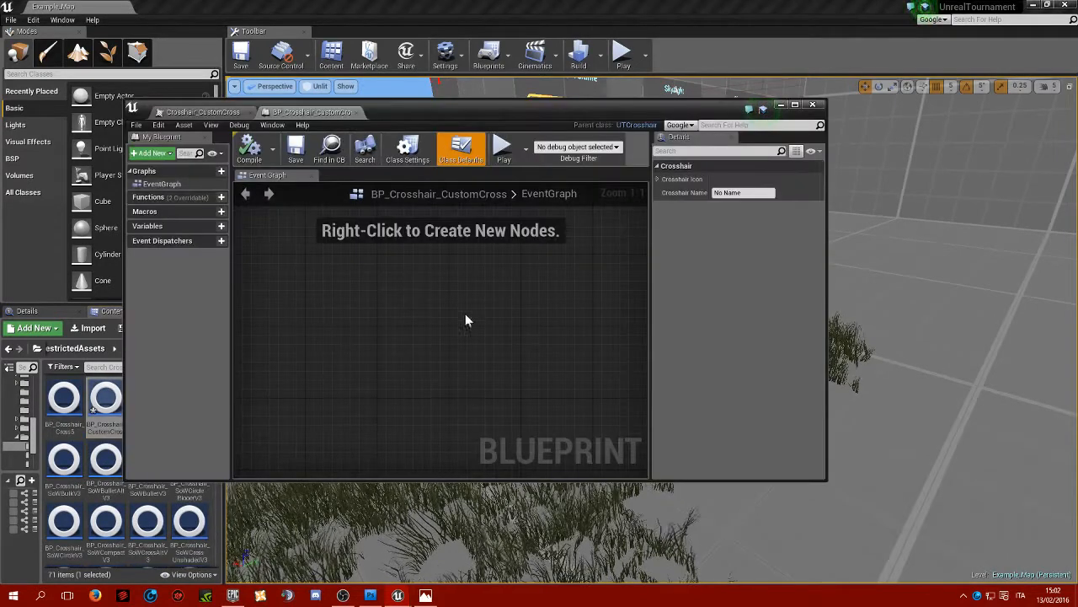
{"action": "left_click_drag", "start_coordinate": [501, 408], "coordinate": [401, 274]}
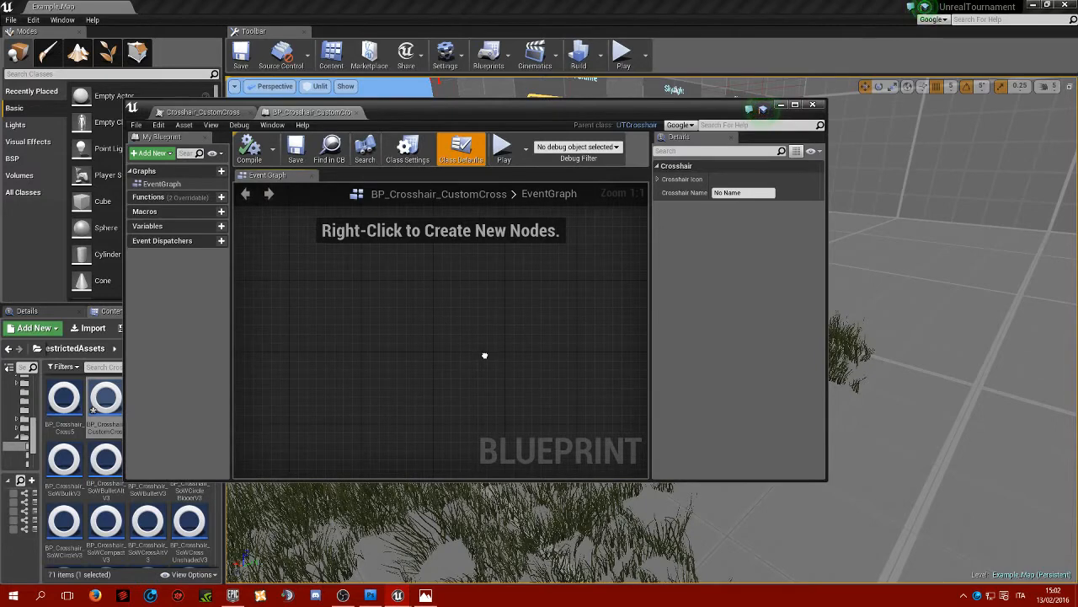
- Expand the blueprint's Crosshair Icon settings and assign Crosshair_CustomCross as its texture
{"action": "left_click", "coordinate": [657, 178]}
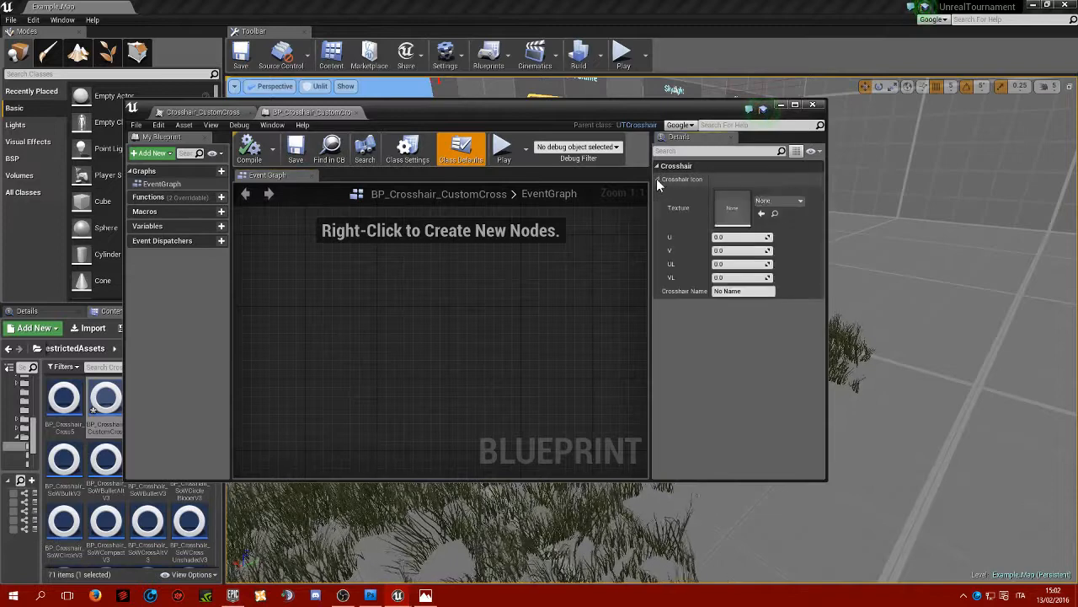
{"action": "left_click", "coordinate": [792, 202]}
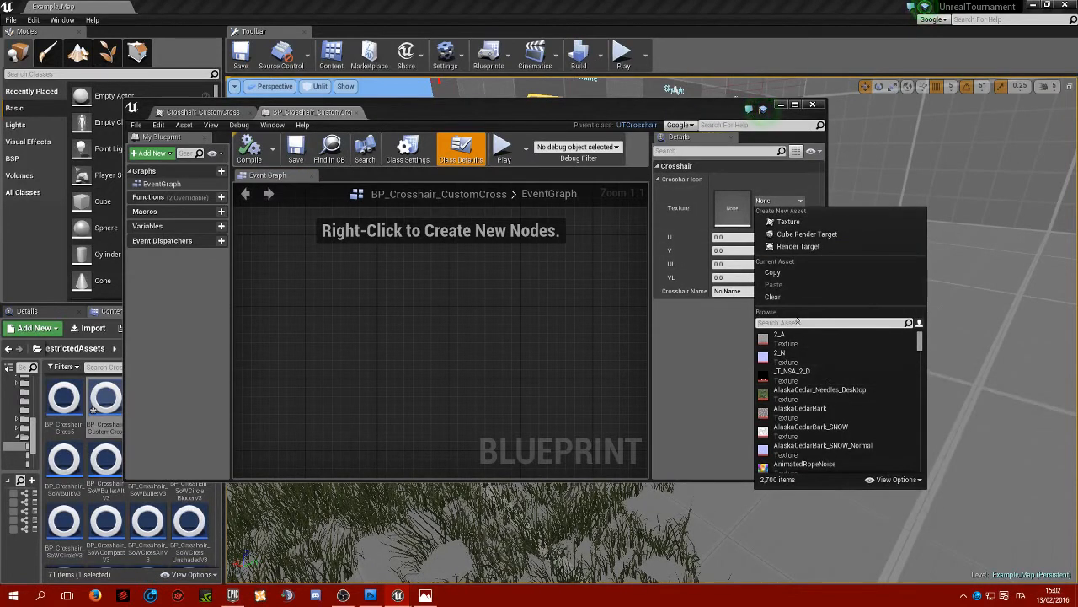
{"action": "type", "text": "CustomCr"}
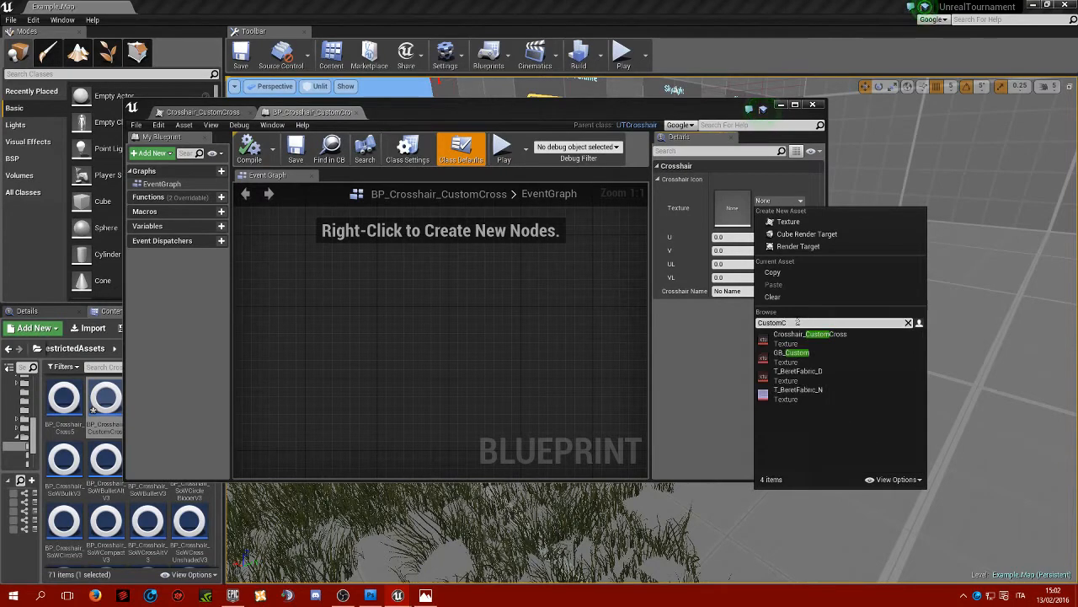
{"action": "left_click", "coordinate": [805, 342]}
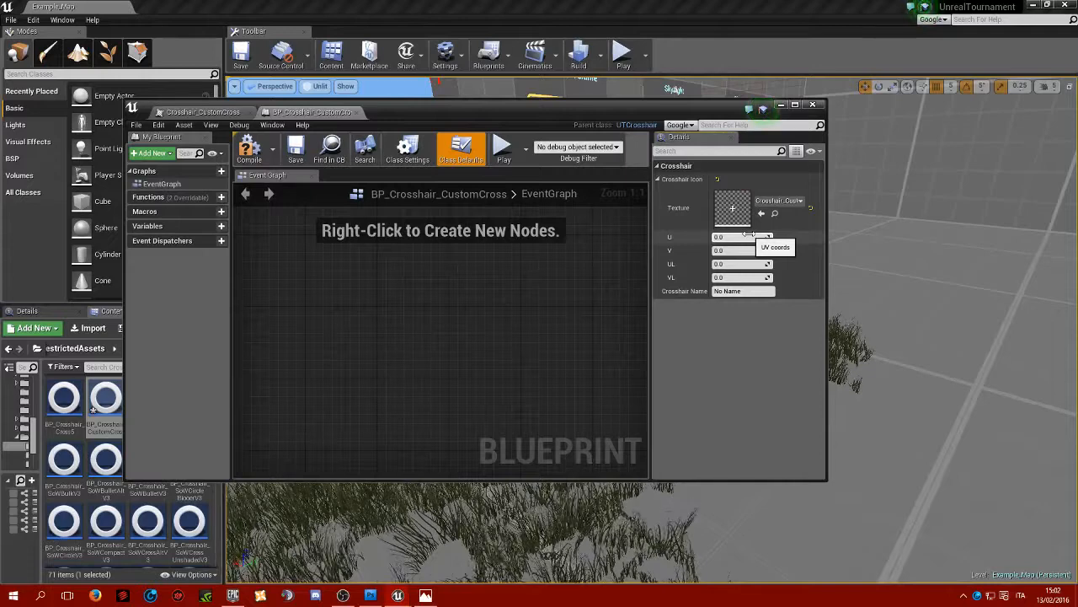
- Check the imported texture's dimensions, set the icon's UL and VL to 64, and set the Crosshair Name to "Custom Cross"
{"action": "left_click", "coordinate": [739, 290]}
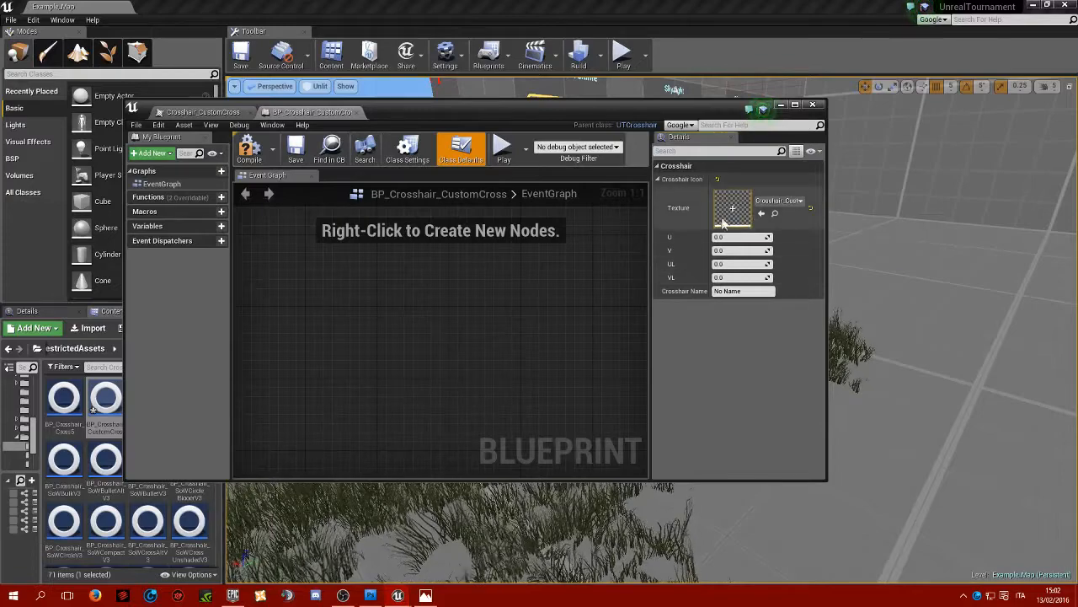
{"action": "left_click", "coordinate": [182, 115]}
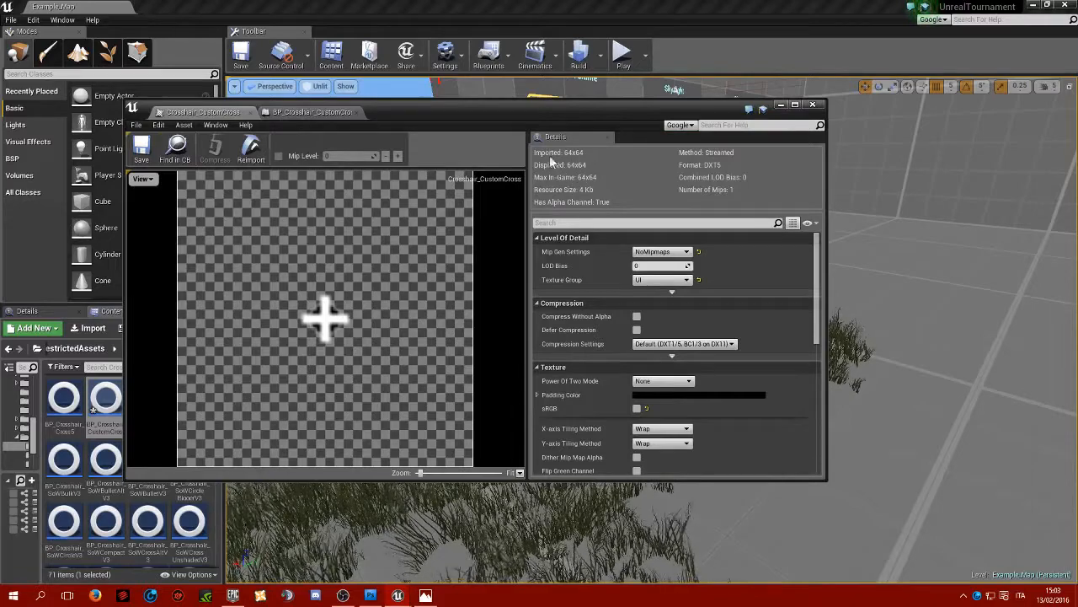
{"action": "left_click", "coordinate": [312, 112]}
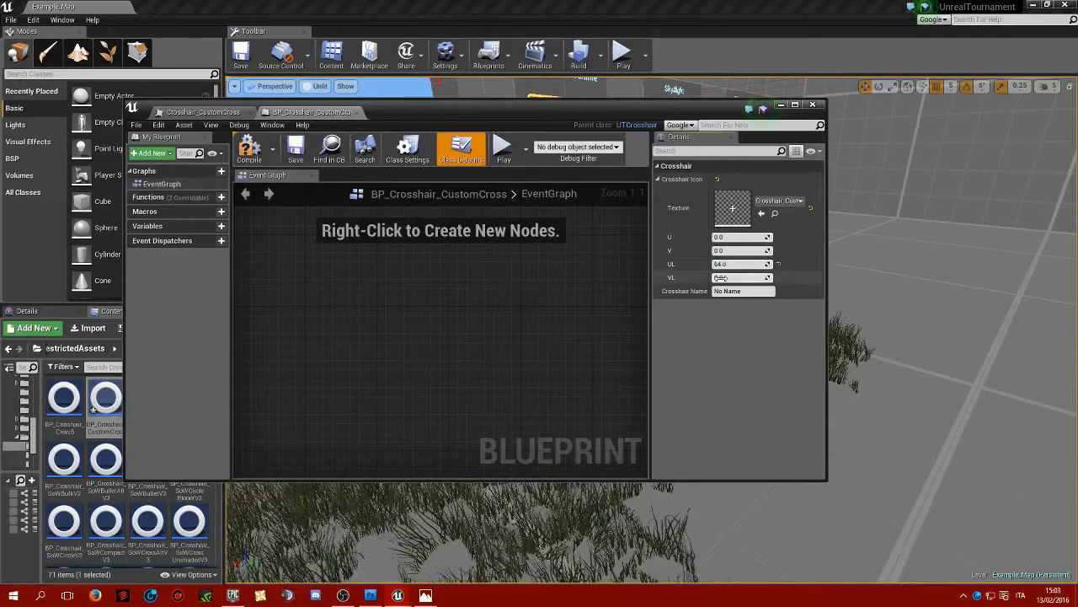
{"action": "key", "text": "Return"}
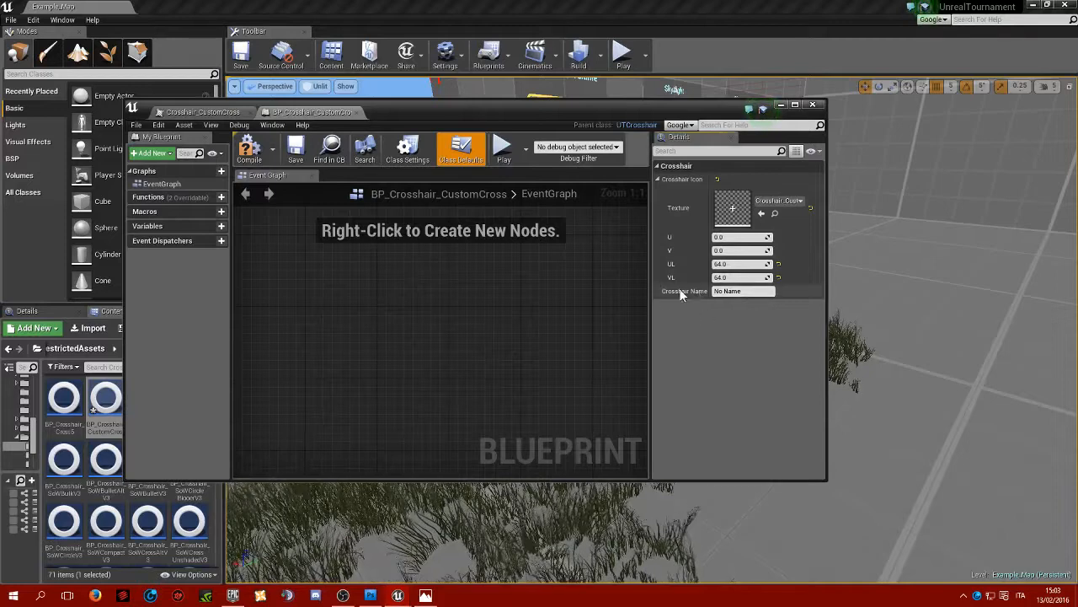
{"action": "left_click", "coordinate": [745, 290]}
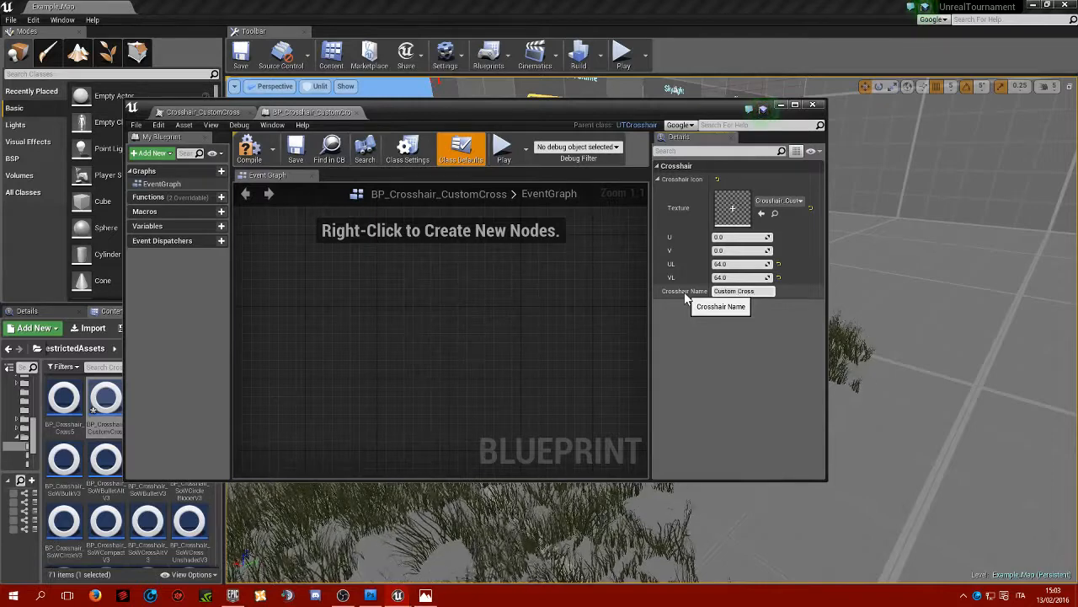
- Save the crosshair blueprint and package BP_Crosshair_CustomCross with the Share A Crosshair command
{"action": "left_click", "coordinate": [294, 161]}
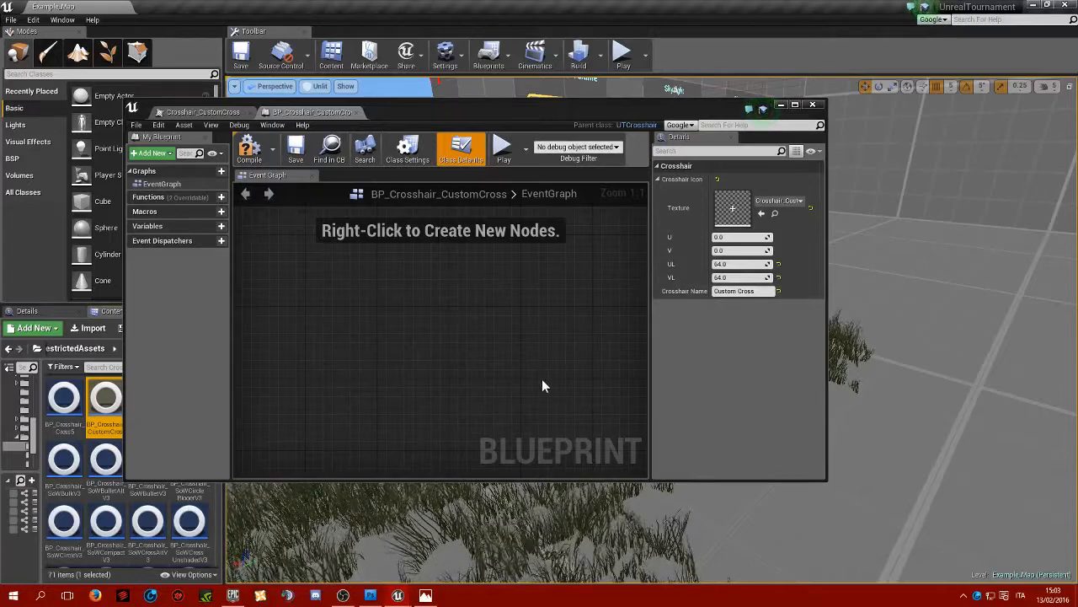
{"action": "left_click", "coordinate": [420, 57]}
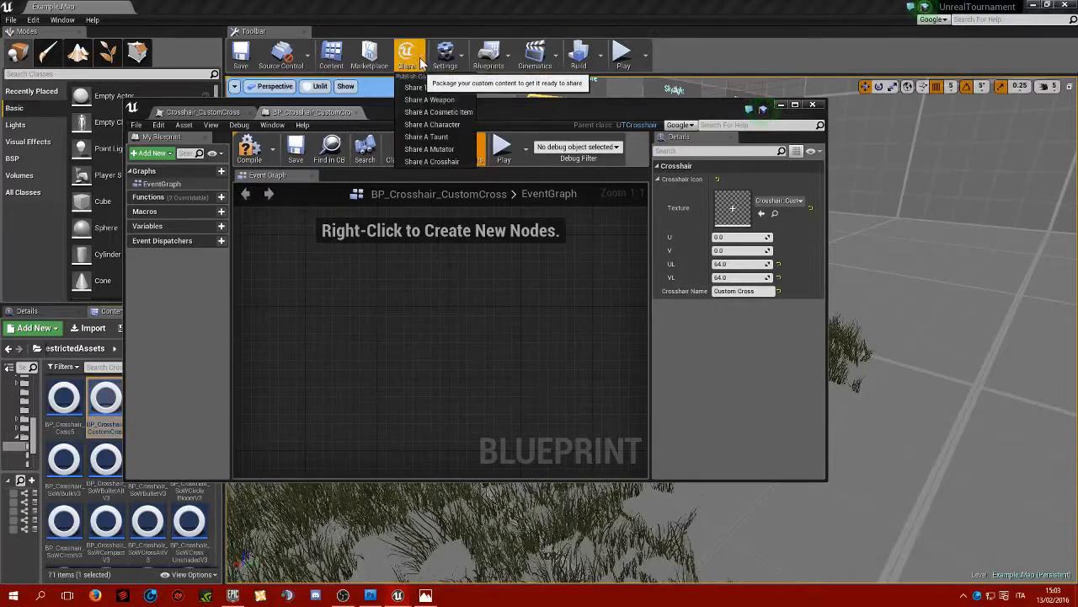
{"action": "left_click", "coordinate": [427, 161]}
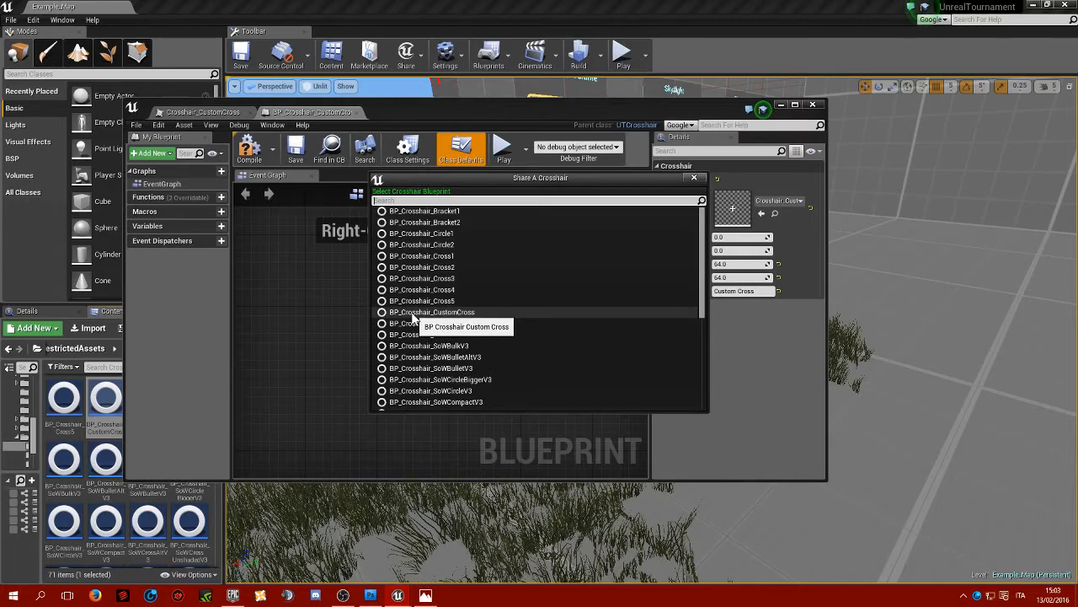
{"action": "left_click", "coordinate": [493, 315]}
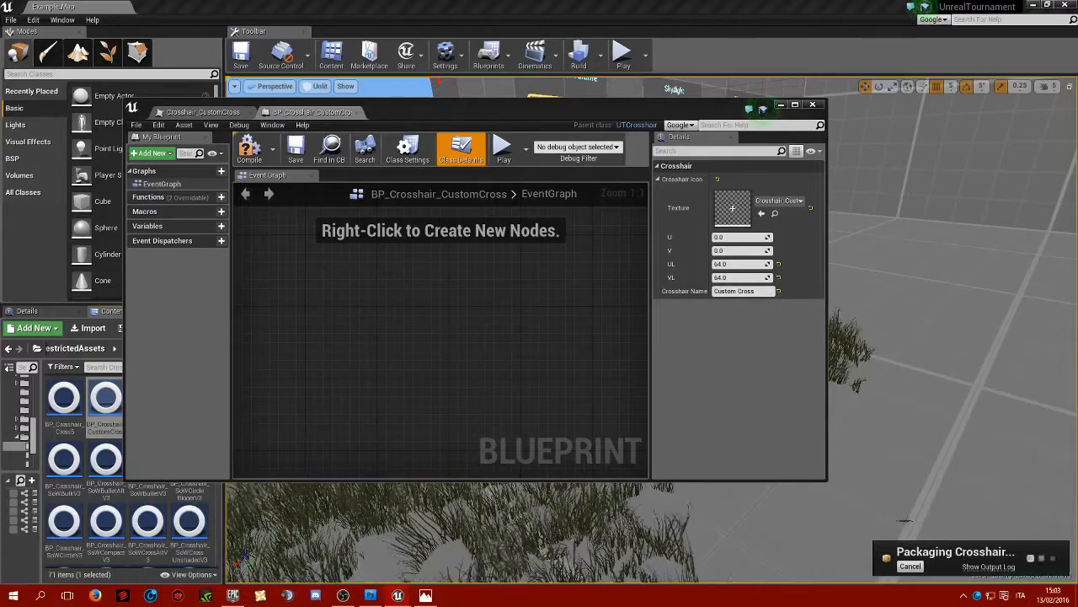
- Switch to File Explorer, examine the packaged files in Documents > UnrealTournament > Saved > Paks > MyContent, and minimize the window
{"action": "key", "text": "super+e"}
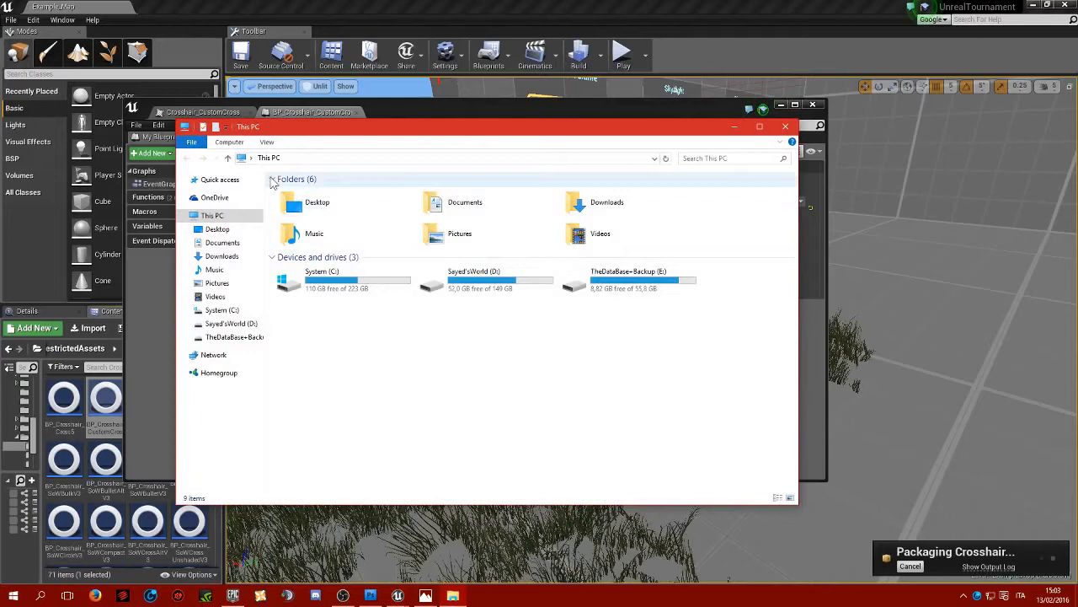
{"action": "left_click", "coordinate": [222, 243]}
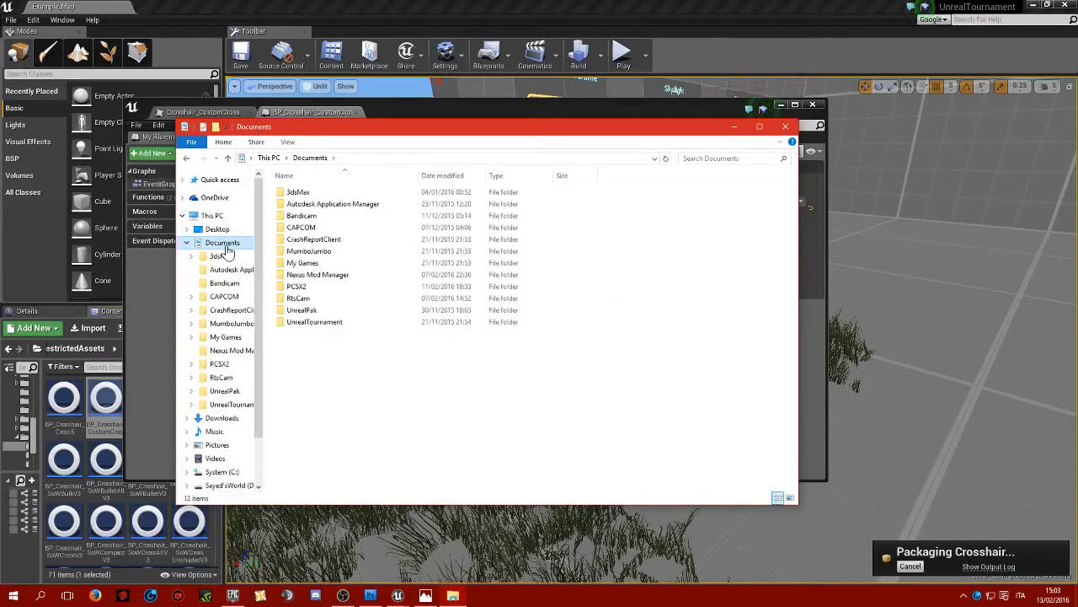
{"action": "double_click", "coordinate": [304, 326]}
{"action": "double_click", "coordinate": [294, 196]}
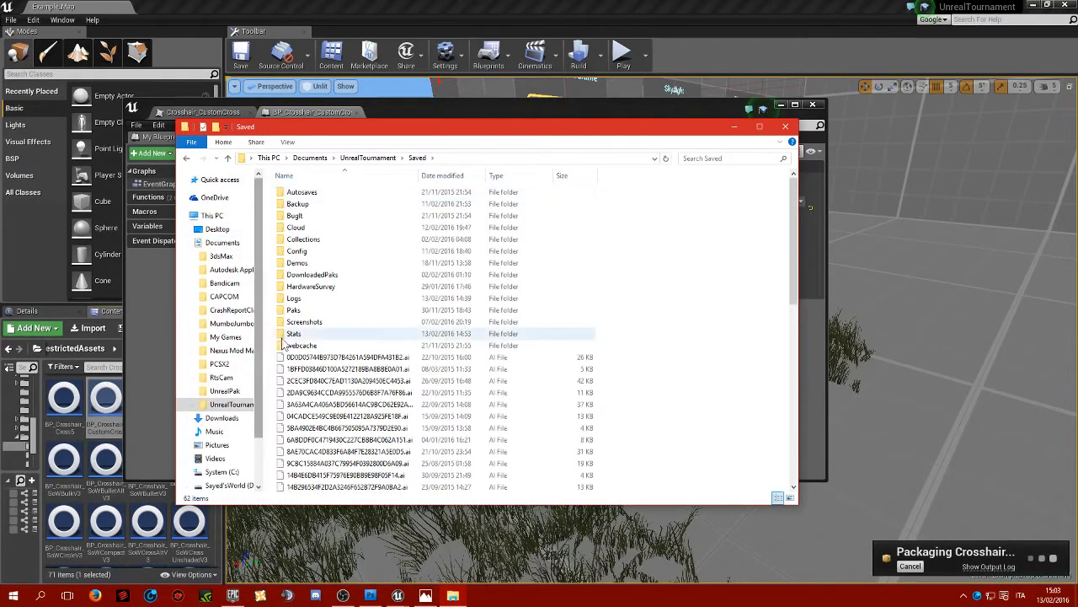
{"action": "double_click", "coordinate": [294, 310]}
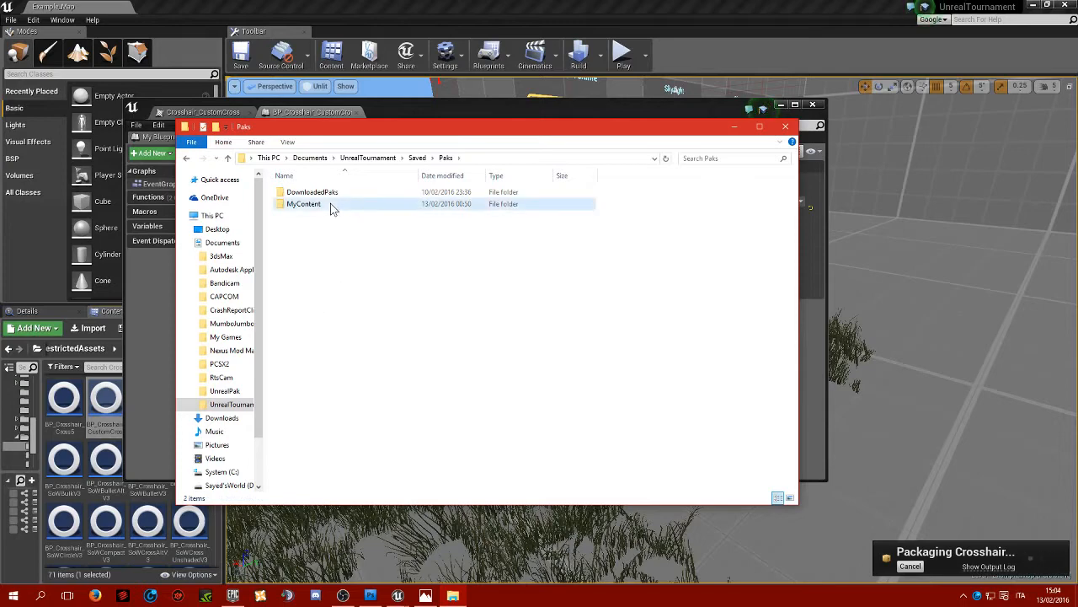
{"action": "double_click", "coordinate": [332, 208]}
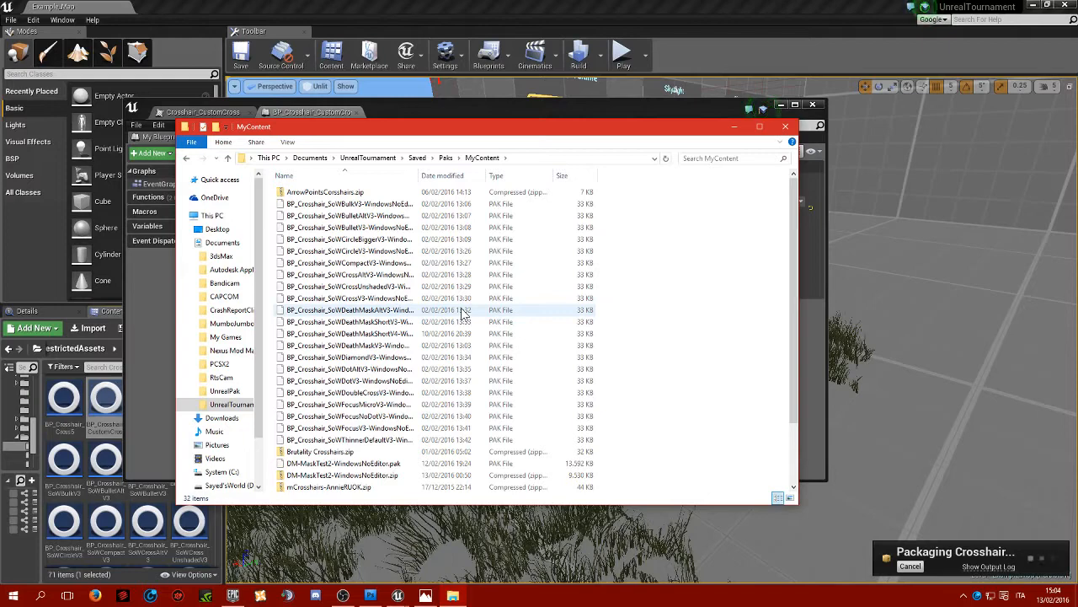
{"action": "left_click", "coordinate": [733, 131]}
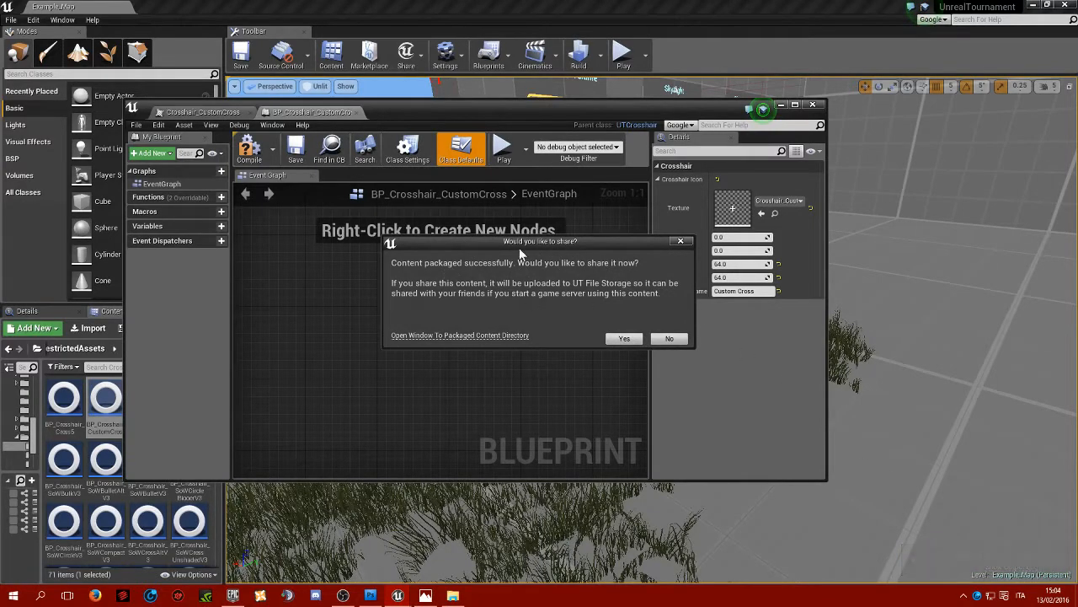
- Decline uploading the packaged crosshair to UT File Storage
{"action": "left_click_drag", "start_coordinate": [544, 246], "coordinate": [527, 241]}
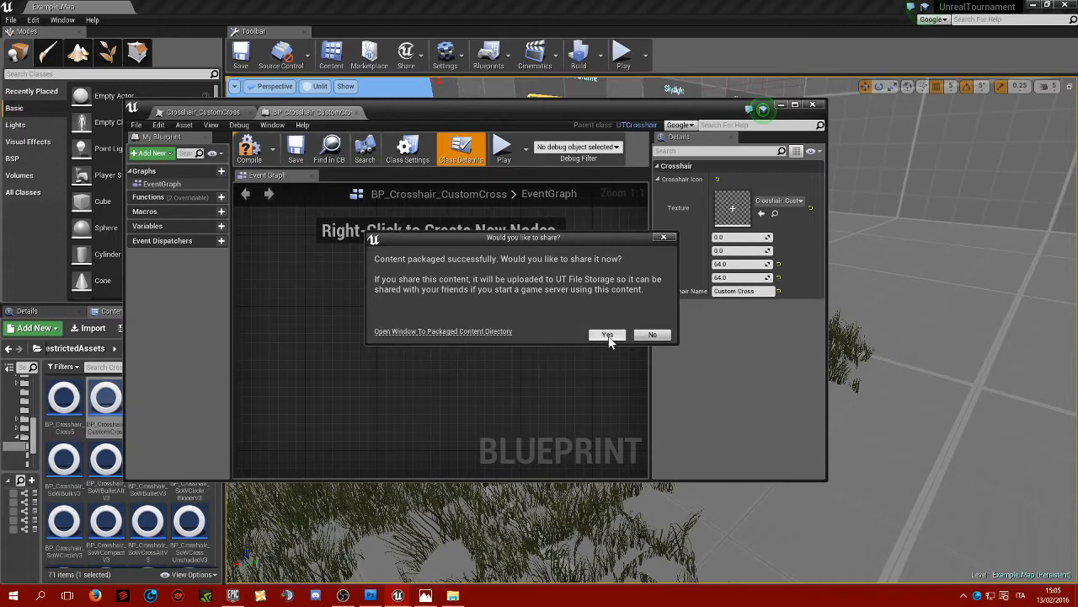
{"action": "left_click", "coordinate": [652, 336]}
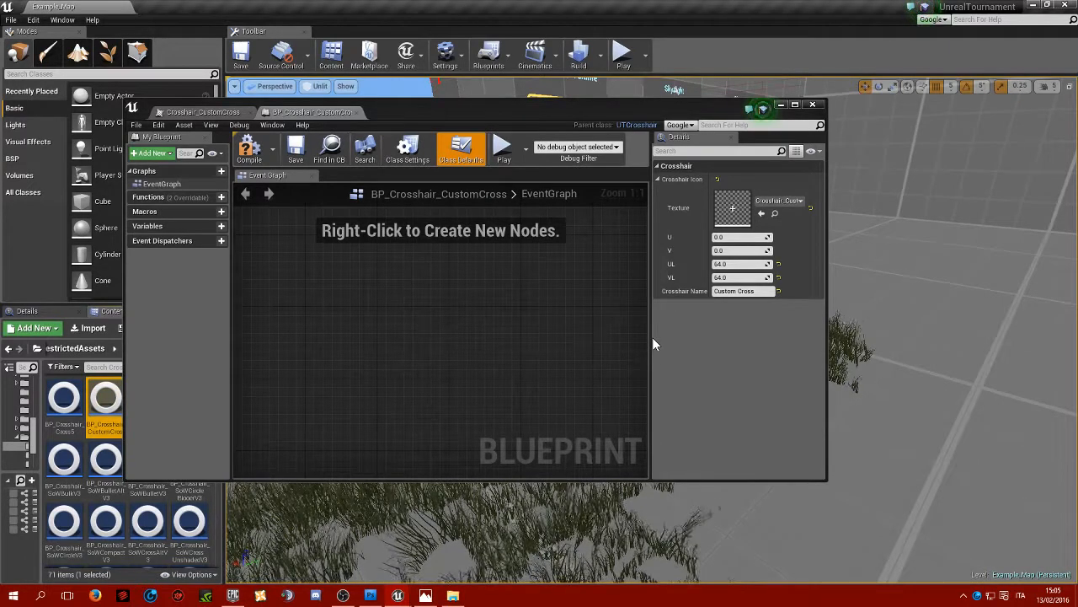